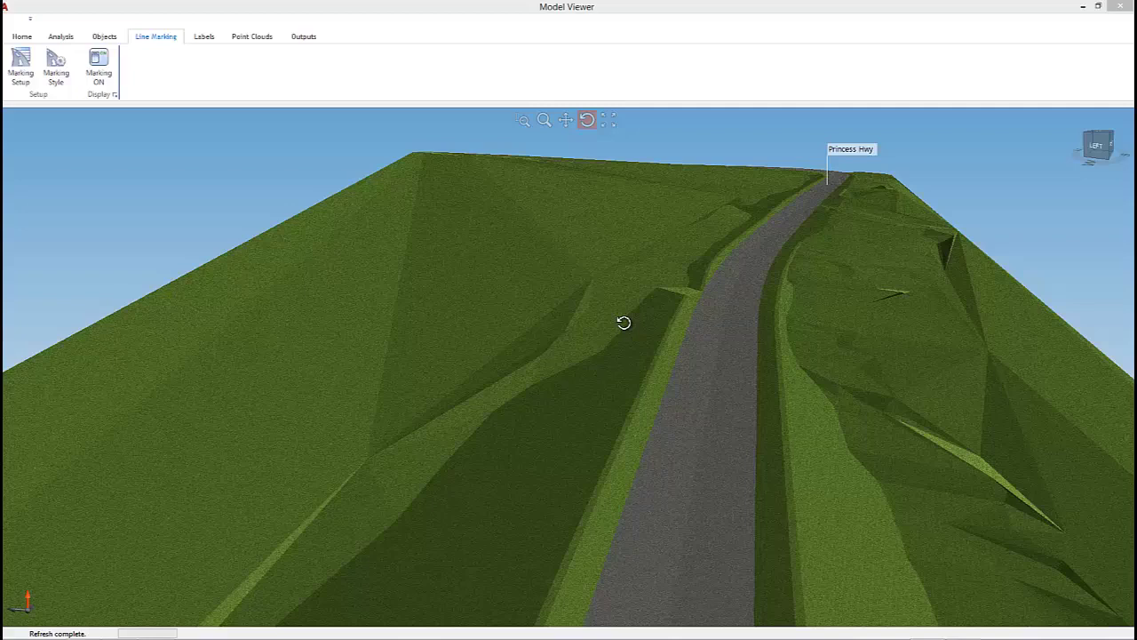
# Review the settings of the "0.6m Len - 0.6m Gap - 150mm Wide" line marking style and close the style editor
pyautogui.moveTo(624, 322); pyautogui.dragTo(726, 342)
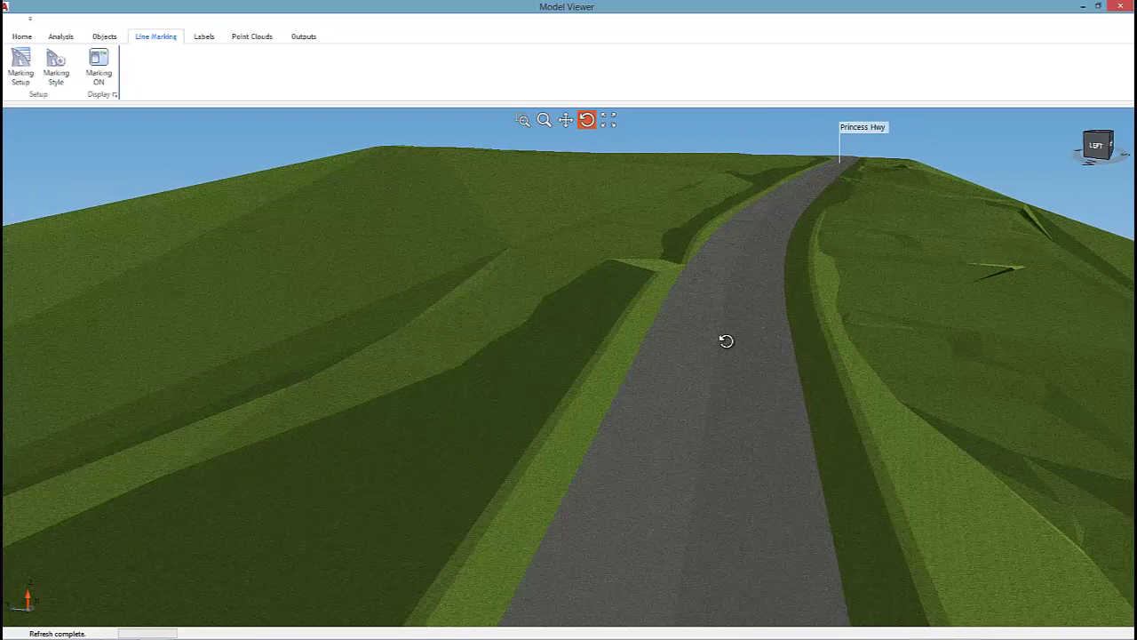
pyautogui.click(146, 40)
pyautogui.click(56, 78)
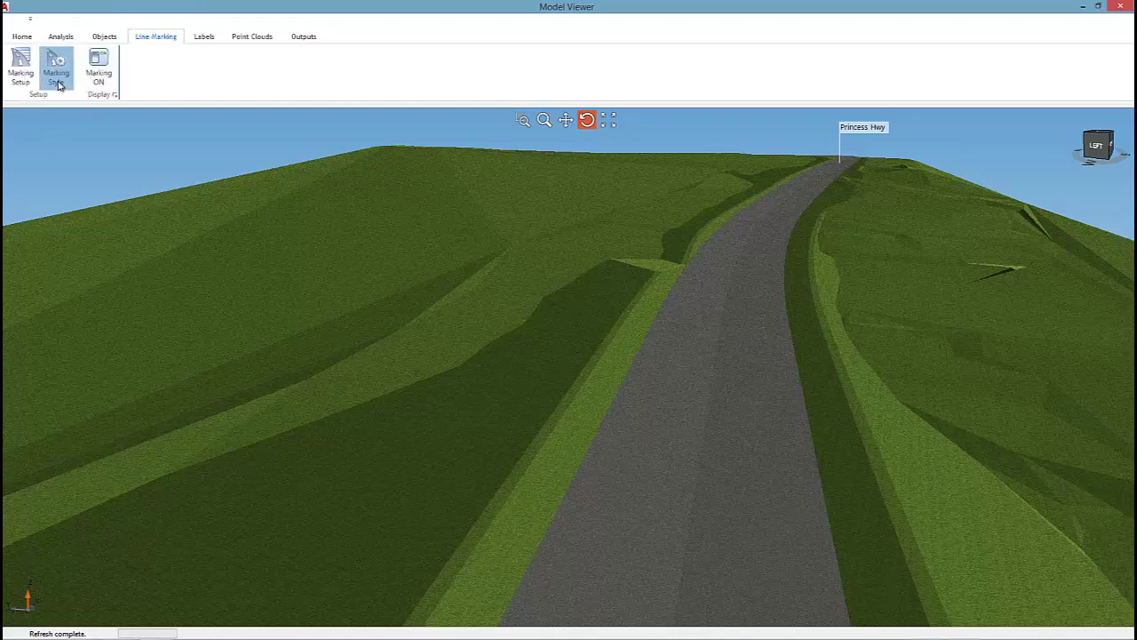
pyautogui.moveTo(454, 243); pyautogui.dragTo(438, 157)
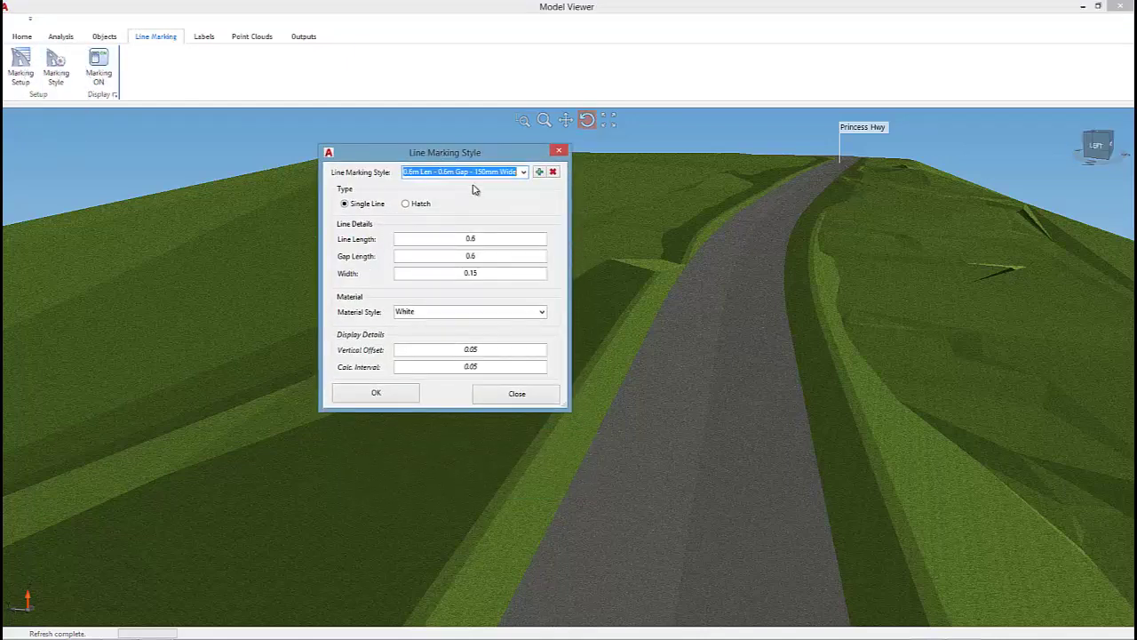
pyautogui.click(480, 172)
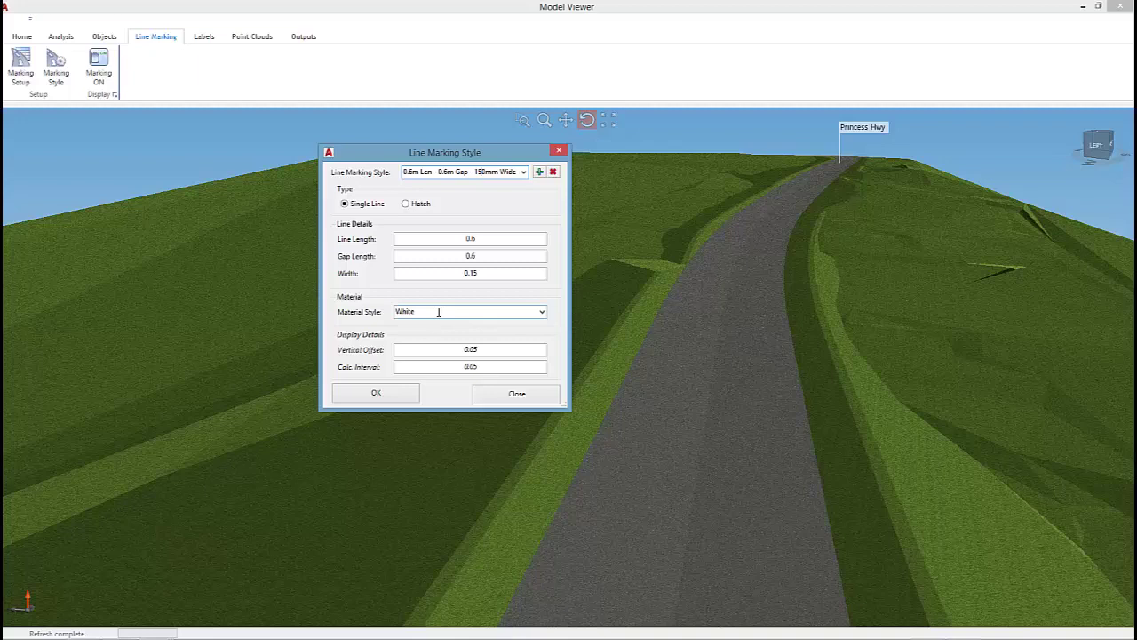
pyautogui.click(513, 394)
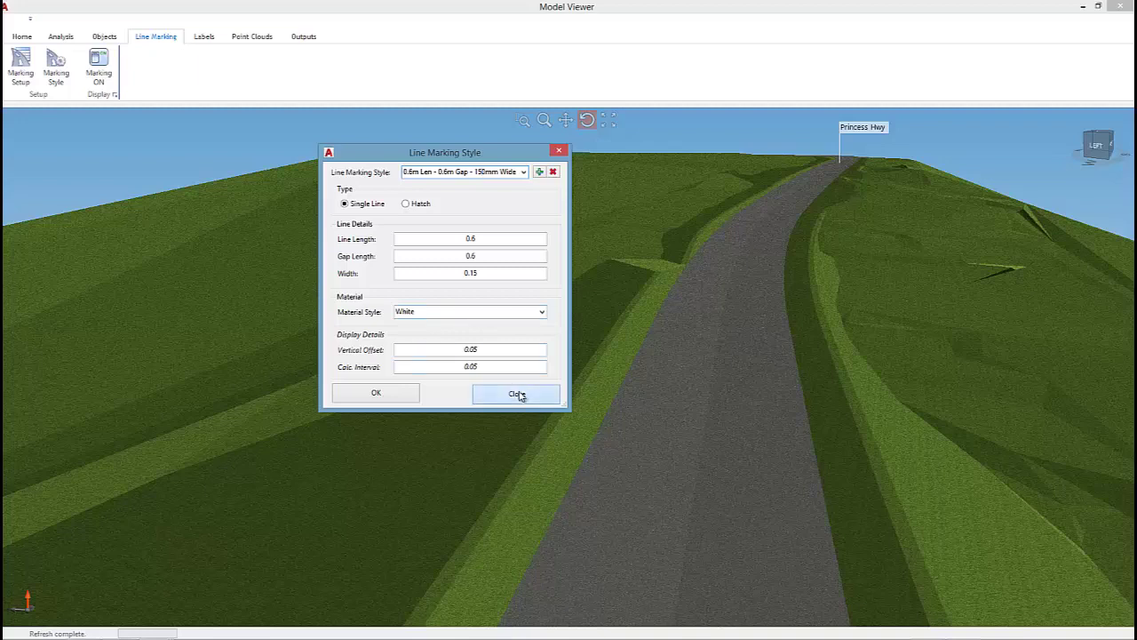
# Open the line marking setup for the Princess Hwy alignment and set the surface to TotalModel
pyautogui.click(25, 78)
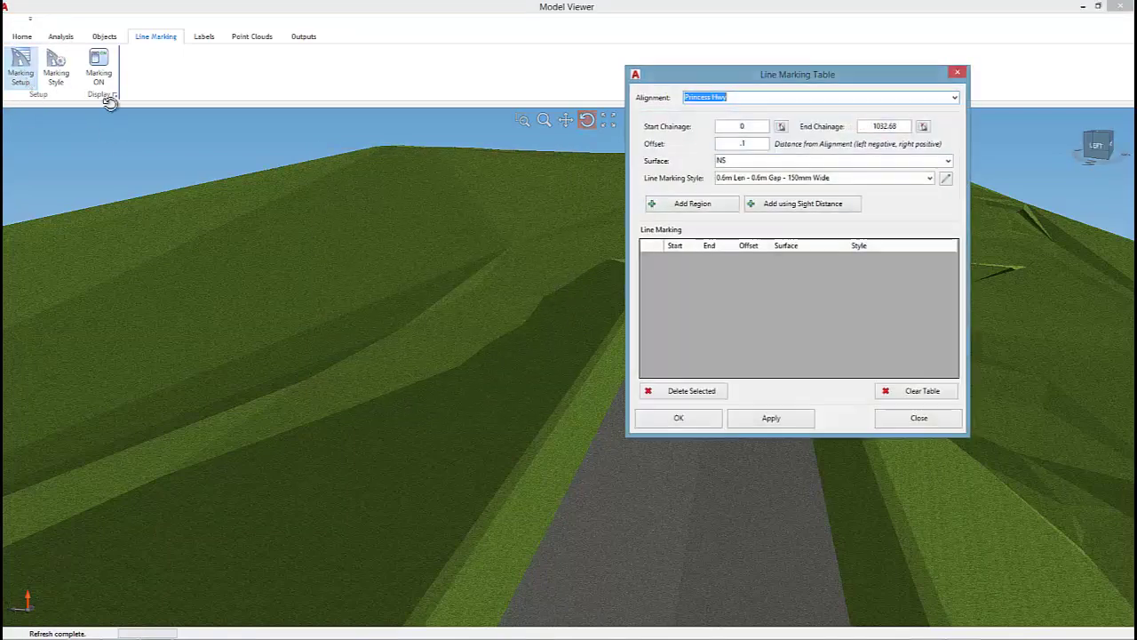
pyautogui.moveTo(734, 82); pyautogui.dragTo(286, 158)
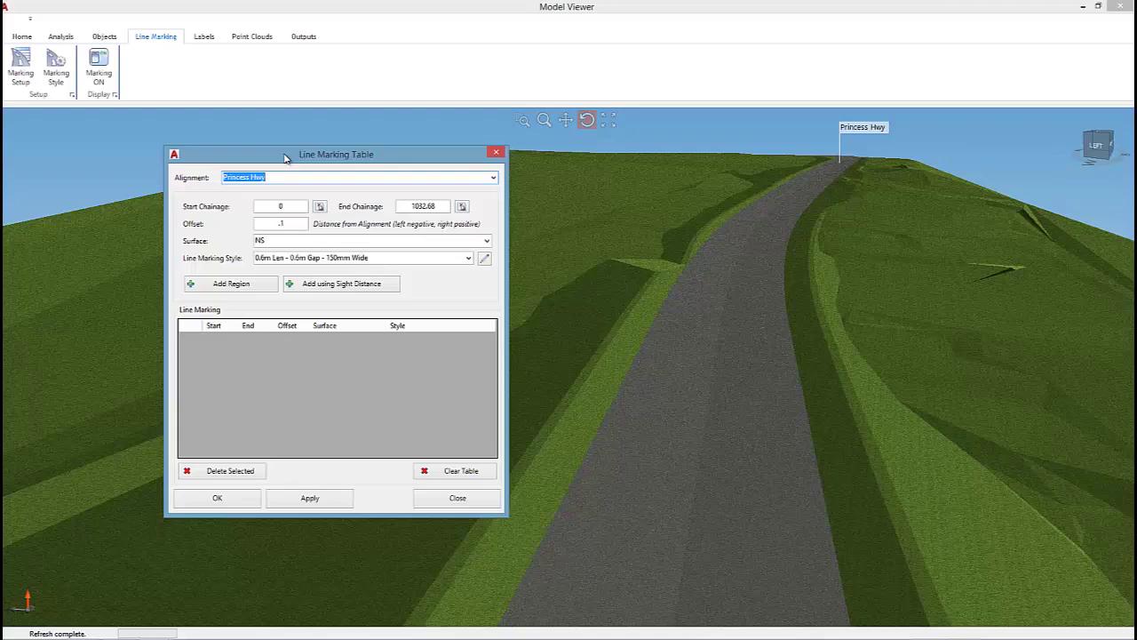
pyautogui.click(272, 177)
pyautogui.click(340, 286)
pyautogui.click(489, 242)
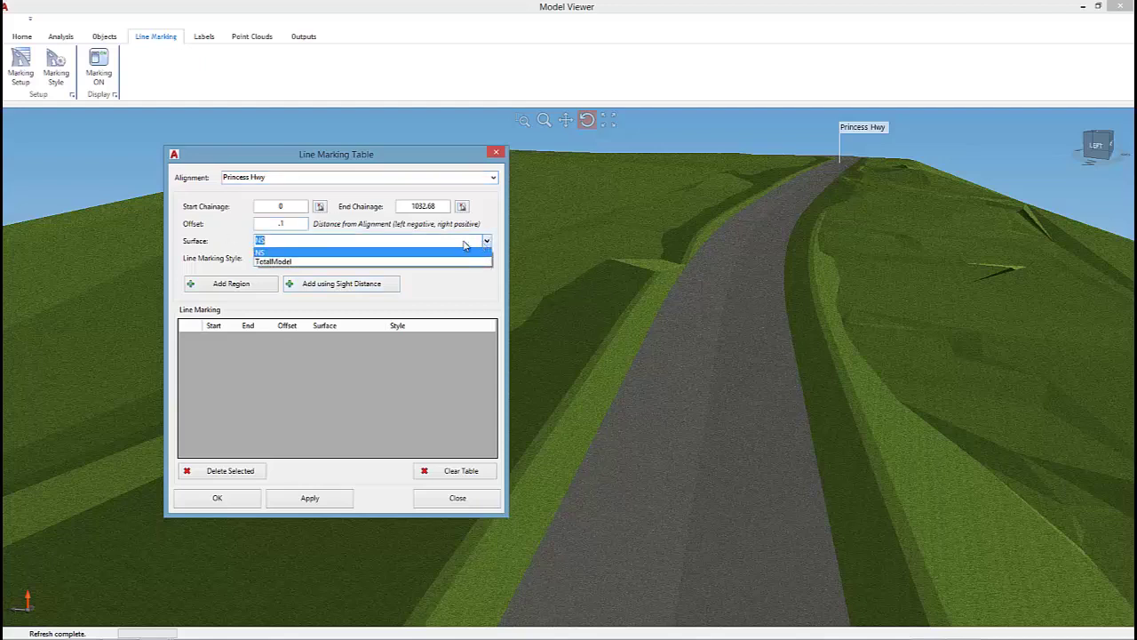
pyautogui.click(266, 262)
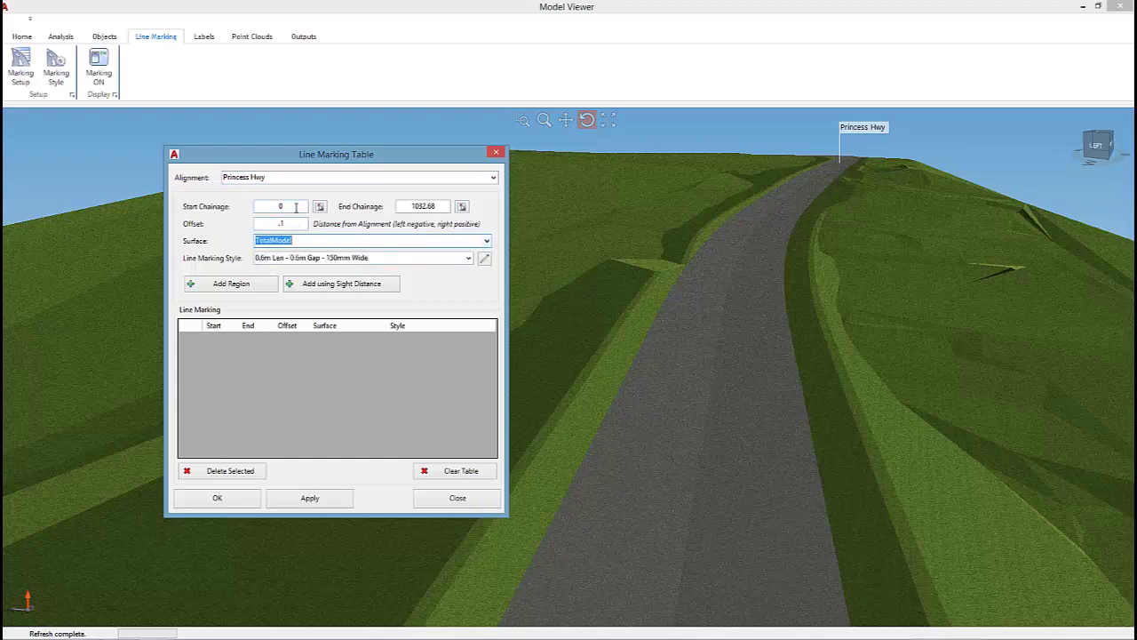
# Add a "3m Len - 9m Gap - 100mm" region from chainage 0 to 1032.68 at offset .1, and apply it to the road
pyautogui.click(297, 206)
pyautogui.click(432, 206)
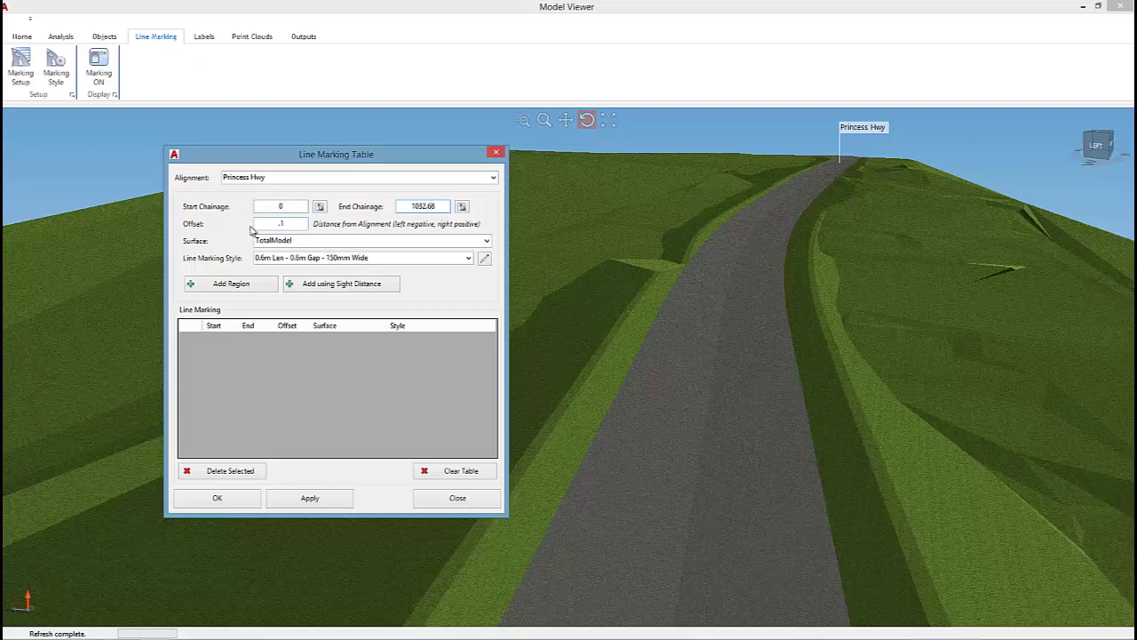
pyautogui.click(293, 224)
pyautogui.click(301, 240)
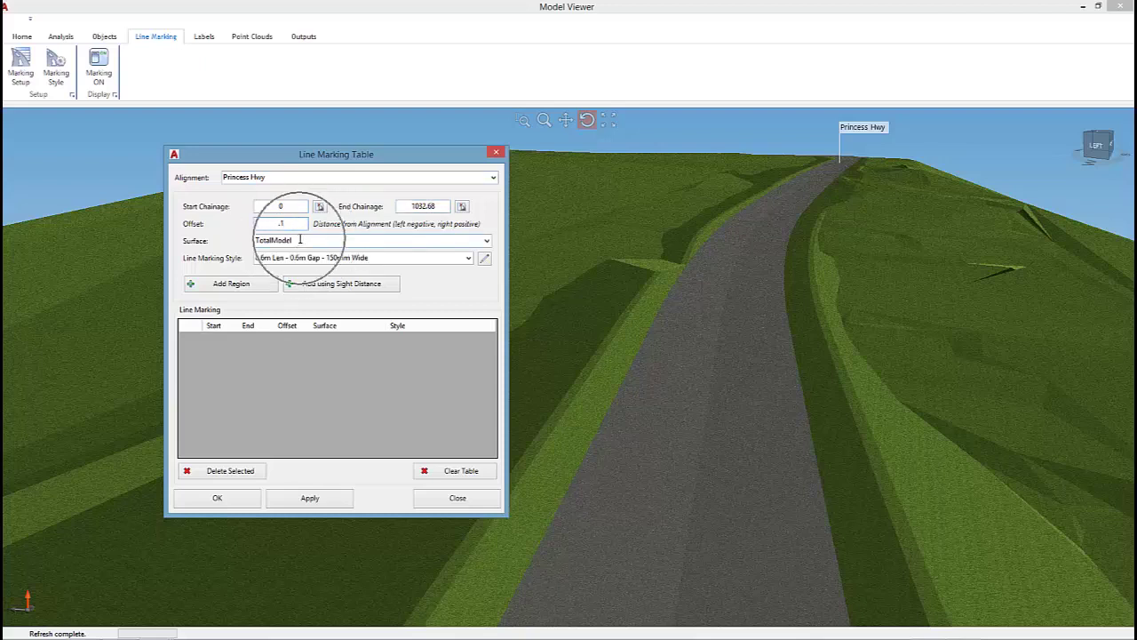
pyautogui.click(468, 258)
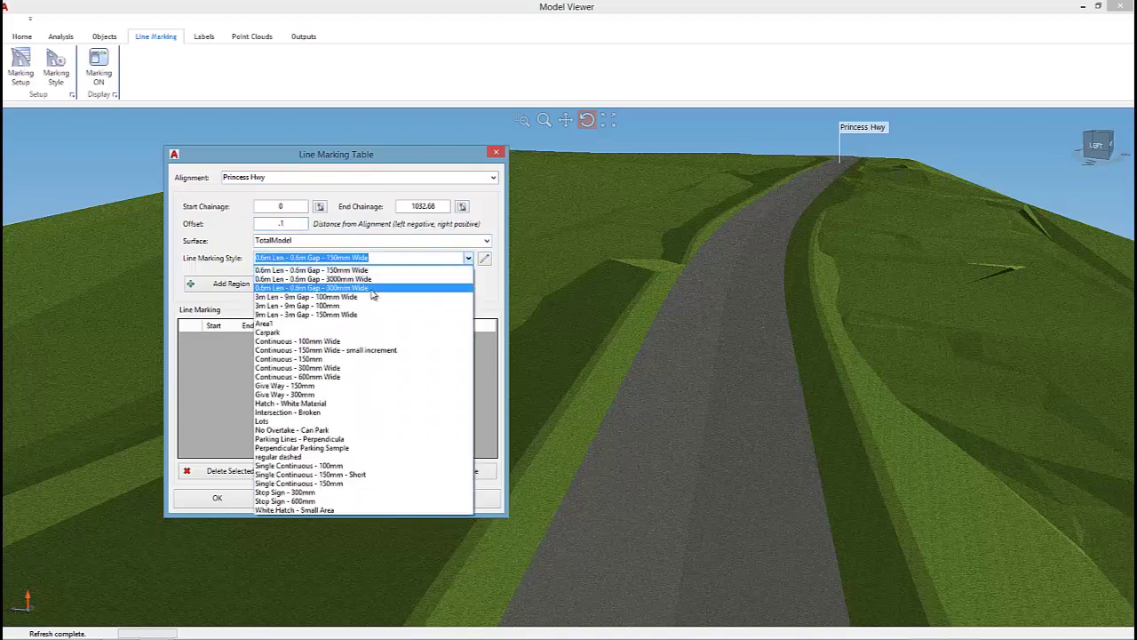
pyautogui.click(293, 307)
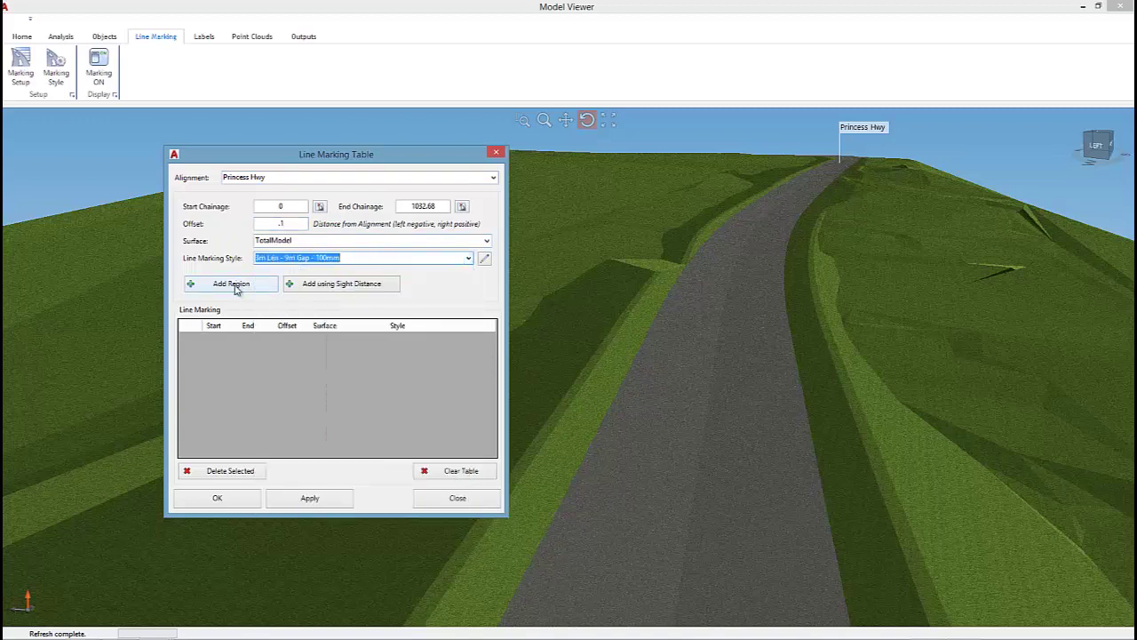
pyautogui.click(236, 287)
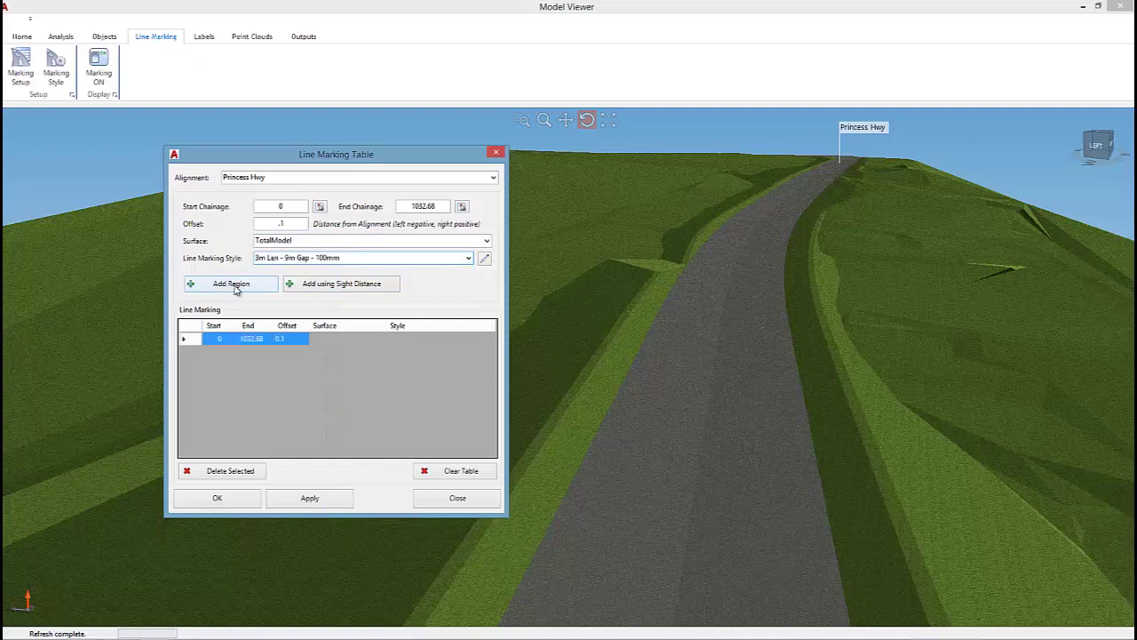
pyautogui.click(296, 503)
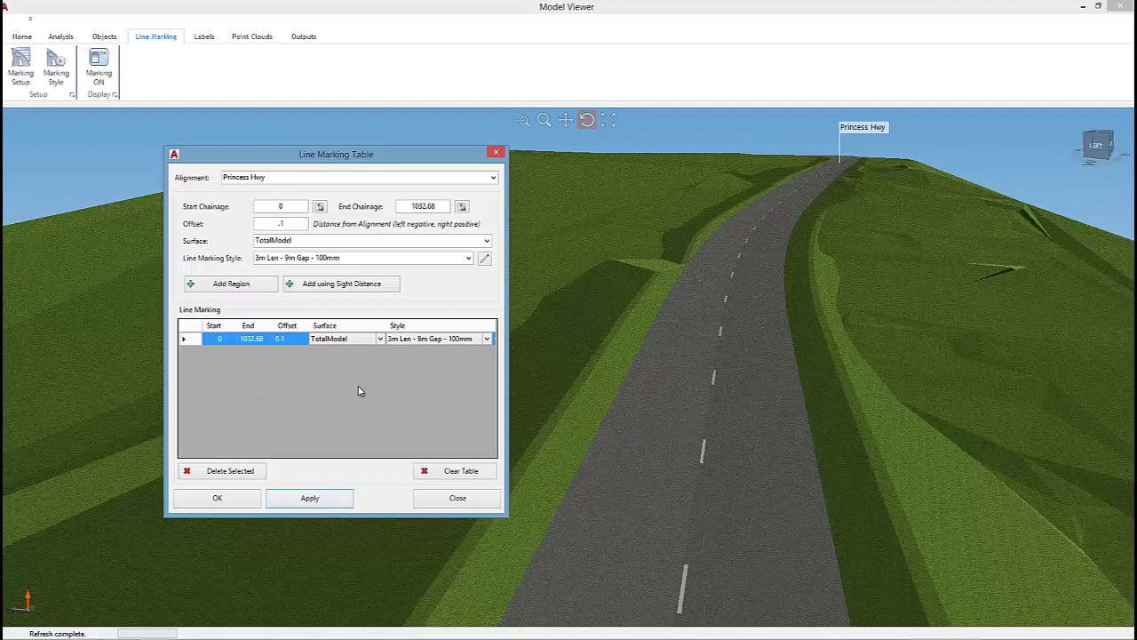
# Change the region's line marking style to "Continuous - 100mm Wide" and apply it
pyautogui.click(486, 339)
pyautogui.click(488, 340)
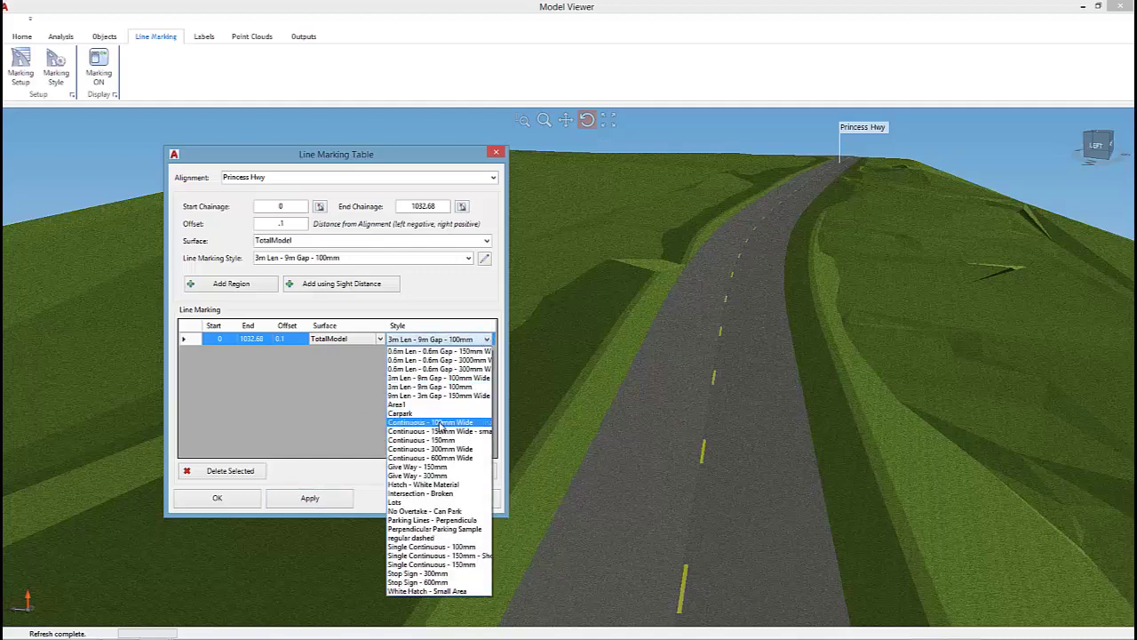
pyautogui.click(439, 423)
pyautogui.click(318, 498)
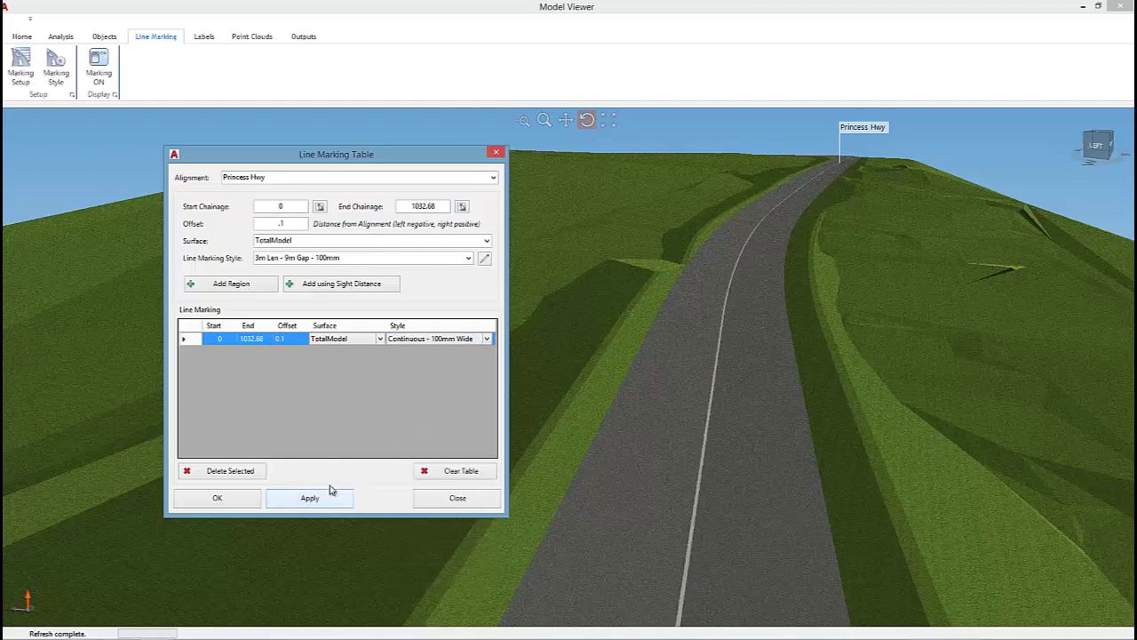
# Set the region's line marking style back to "3m Len - 9m Gap - 100mm" and apply it
pyautogui.click(488, 339)
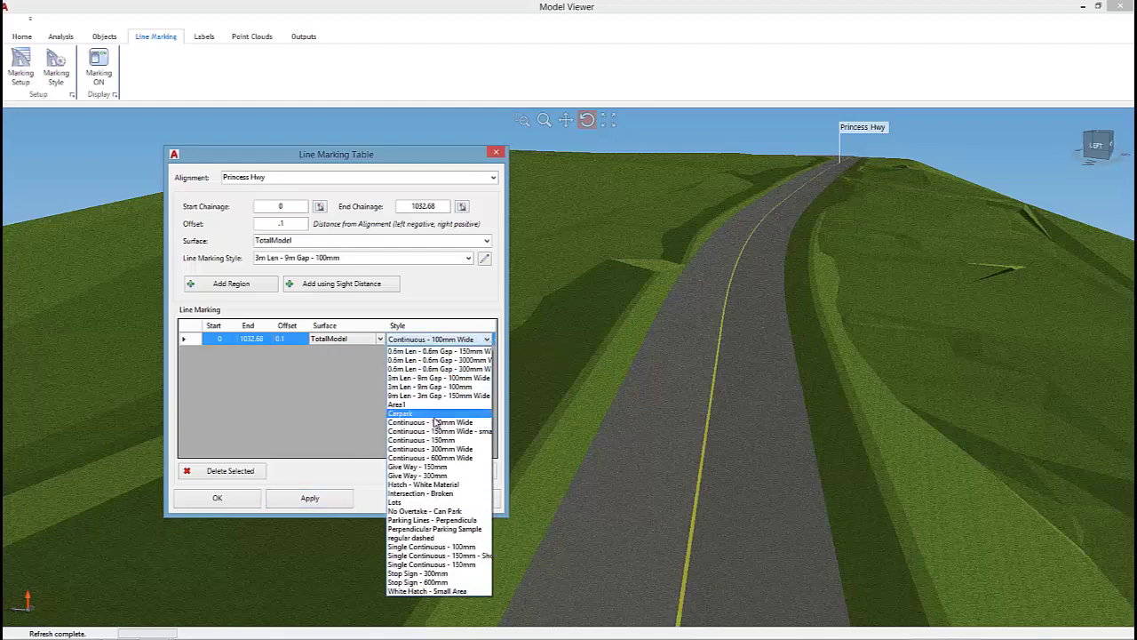
pyautogui.click(439, 387)
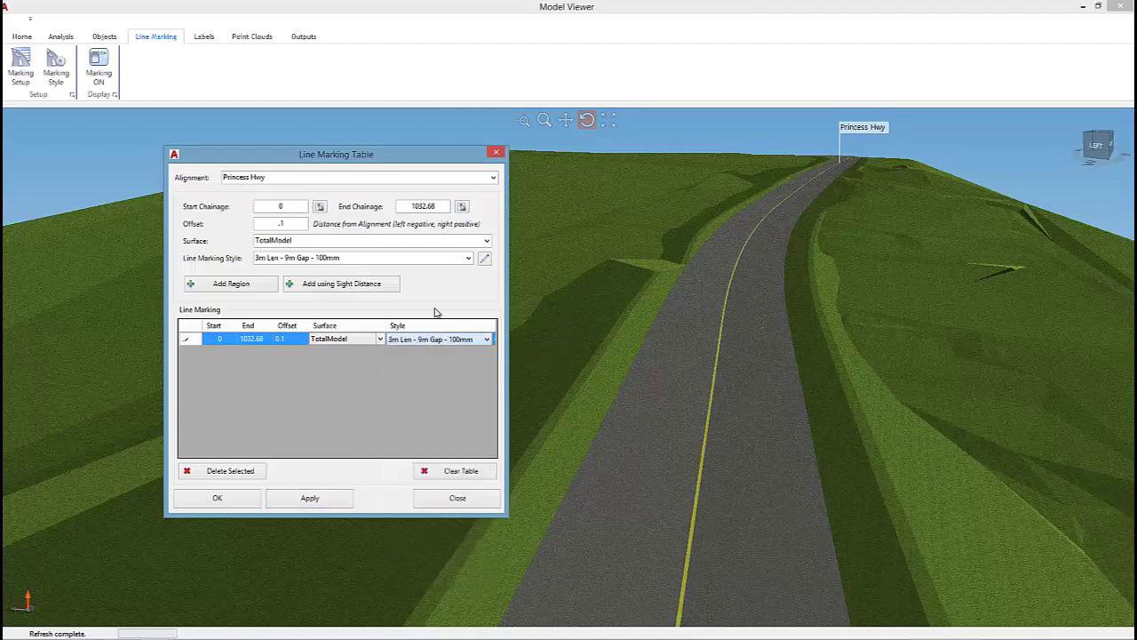
pyautogui.click(308, 500)
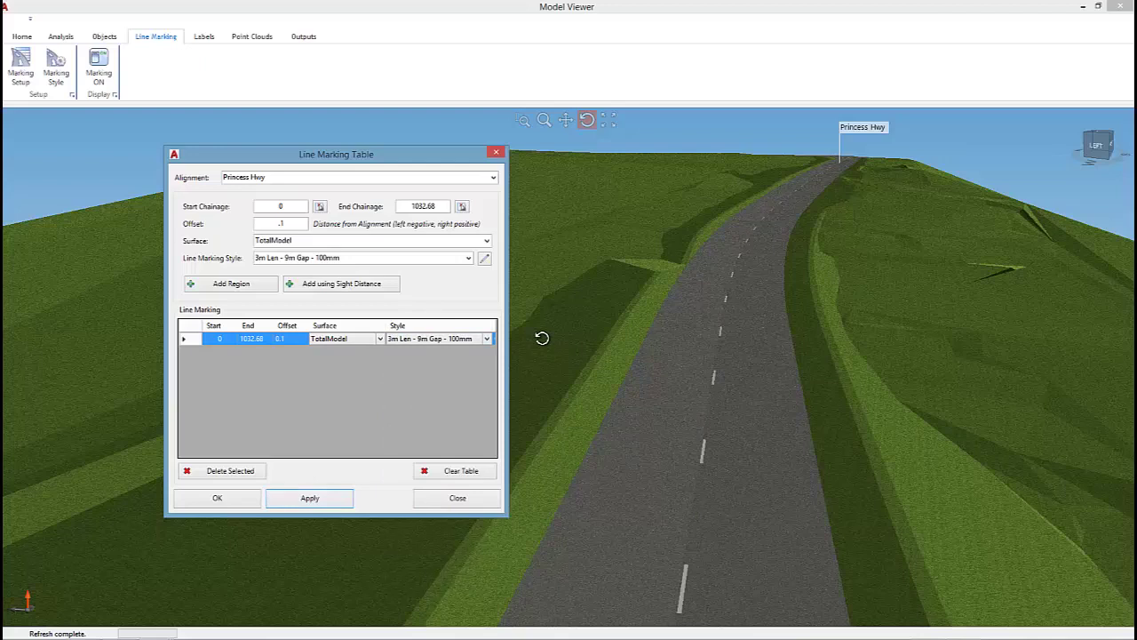
# Add a second region at offset -.1 with the "Continuous - 100mm Wide" style and apply it to the road
pyautogui.moveTo(286, 223); pyautogui.dragTo(254, 226)
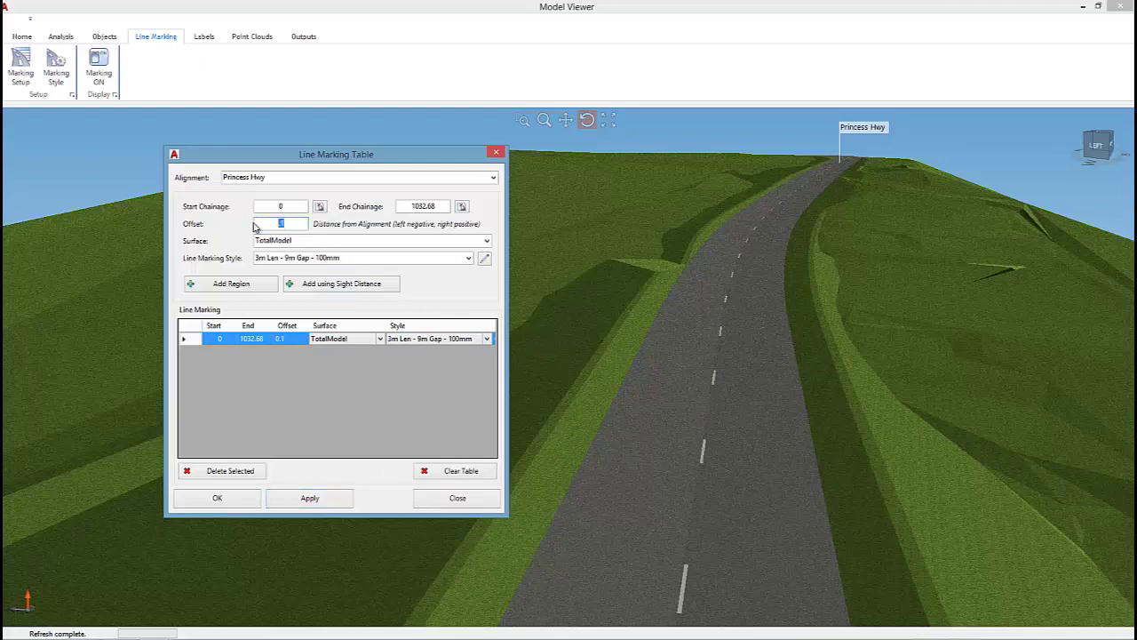
pyautogui.write('-.1')
pyautogui.click(468, 258)
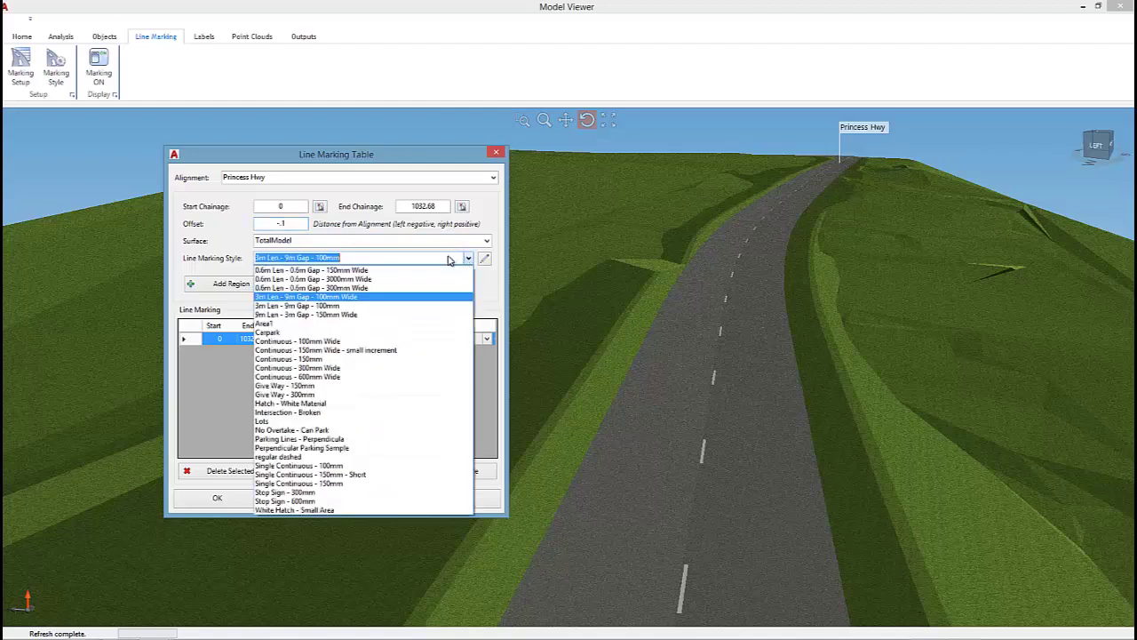
pyautogui.click(325, 341)
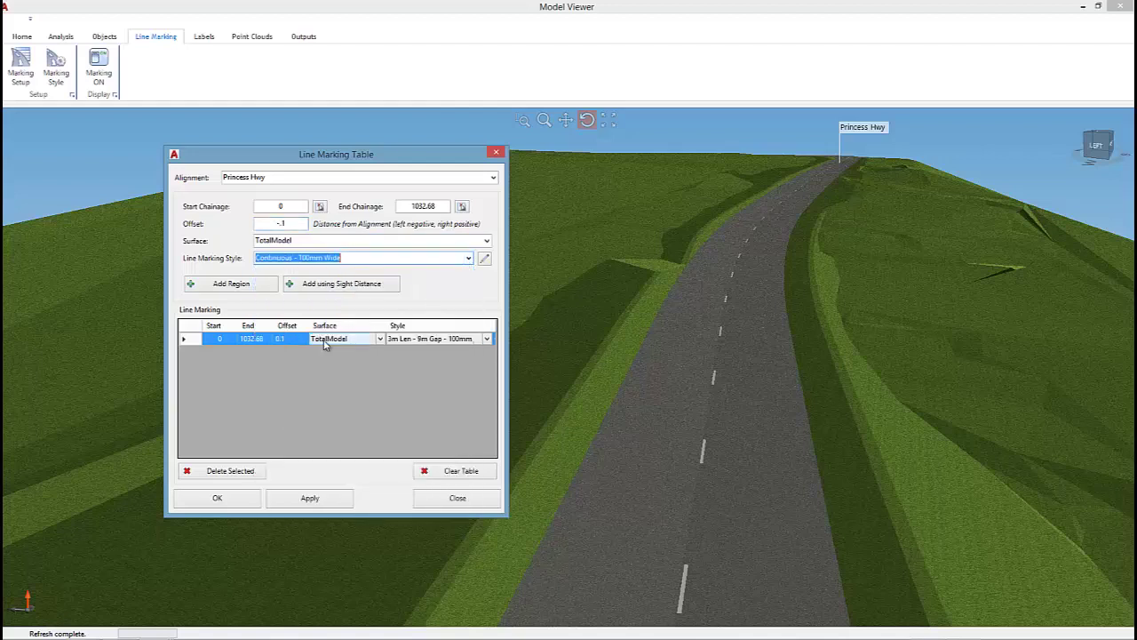
pyautogui.click(221, 286)
pyautogui.click(307, 498)
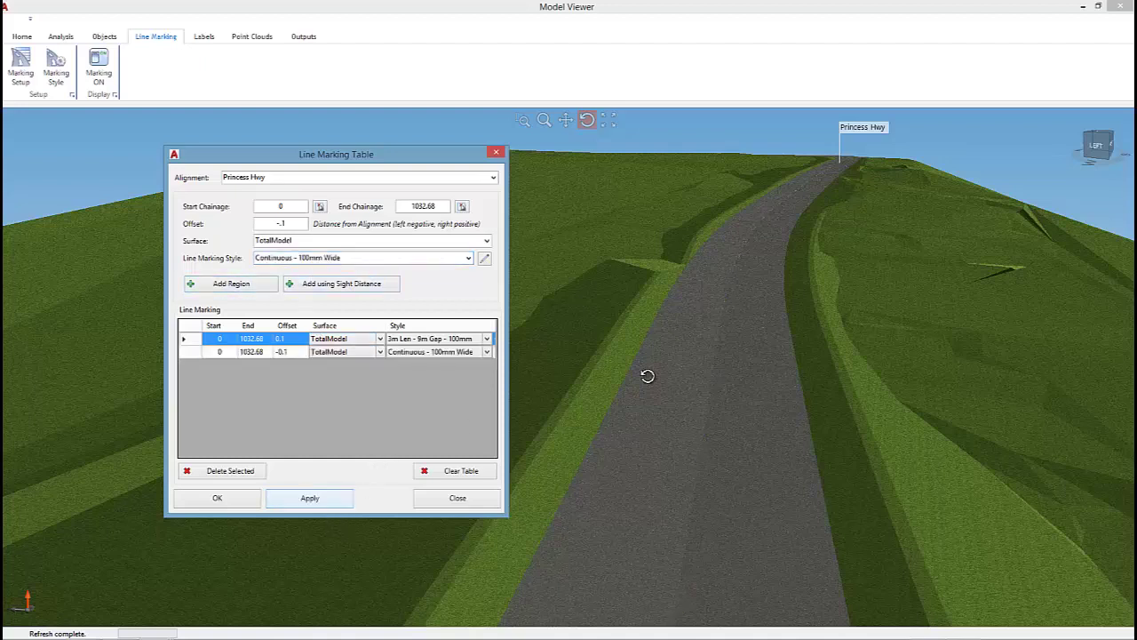
pyautogui.moveTo(645, 375); pyautogui.dragTo(710, 289)
# Arrange the reduced Model Viewer window and the Line Marking Table side by side
pyautogui.moveTo(594, 6); pyautogui.dragTo(764, 96)
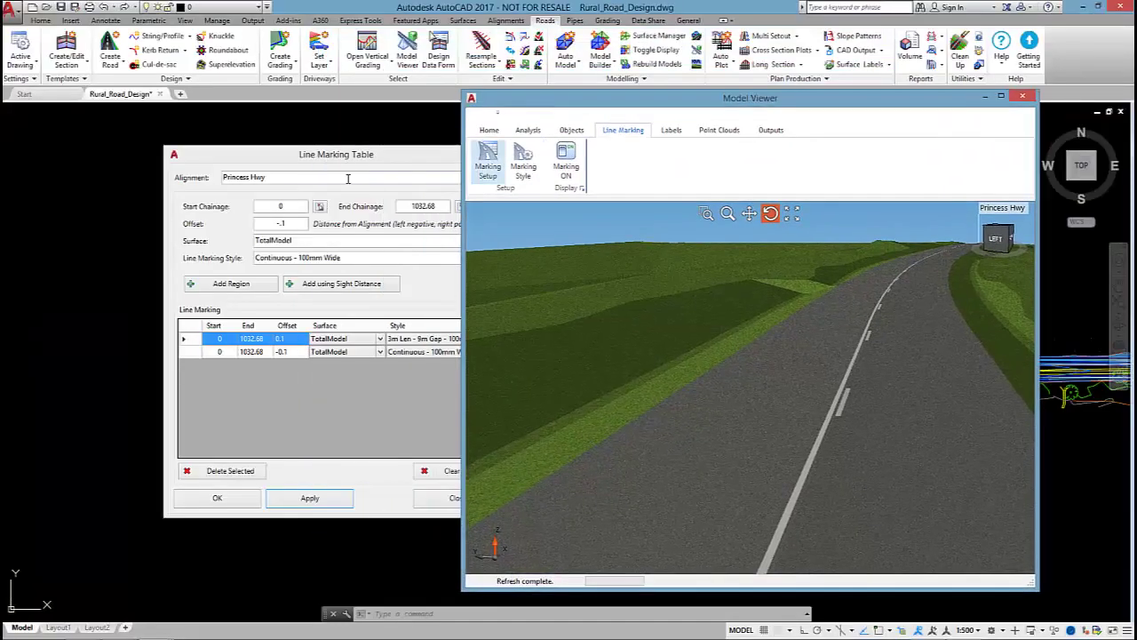
pyautogui.click(316, 154)
pyautogui.moveTo(316, 155); pyautogui.dragTo(211, 144)
pyautogui.moveTo(744, 373); pyautogui.dragTo(804, 396)
# Add two edge line regions in the "Continuous - 100mm Wide" style at offsets -3 and 3, and apply them to the road
pyautogui.doubleClick(152, 215)
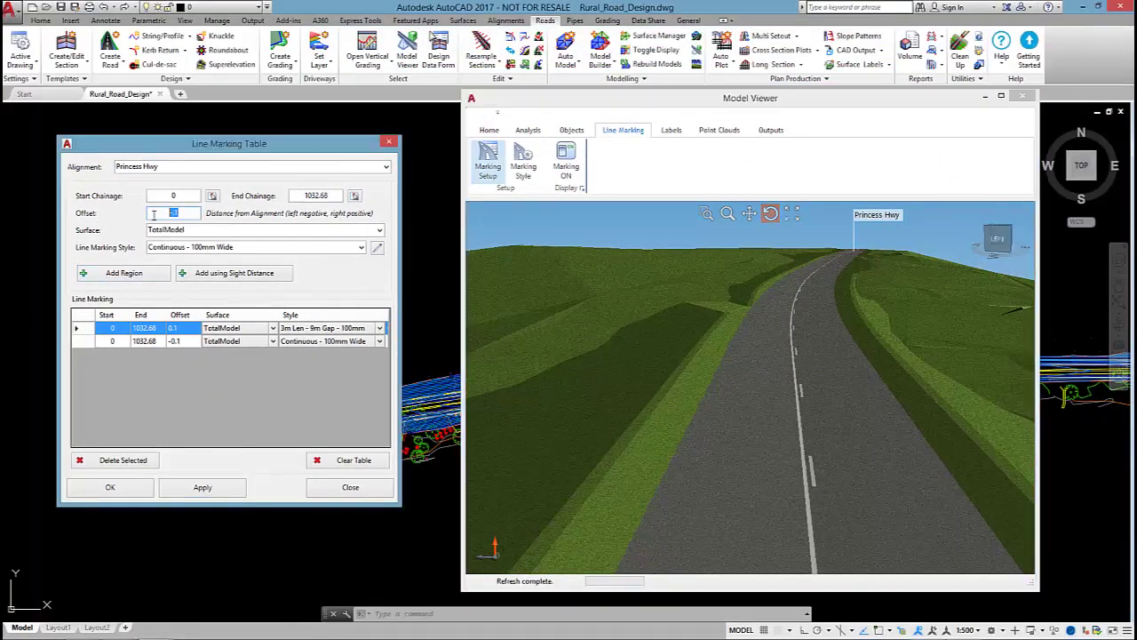
pyautogui.write('-3')
pyautogui.click(134, 274)
pyautogui.moveTo(152, 216); pyautogui.dragTo(197, 214)
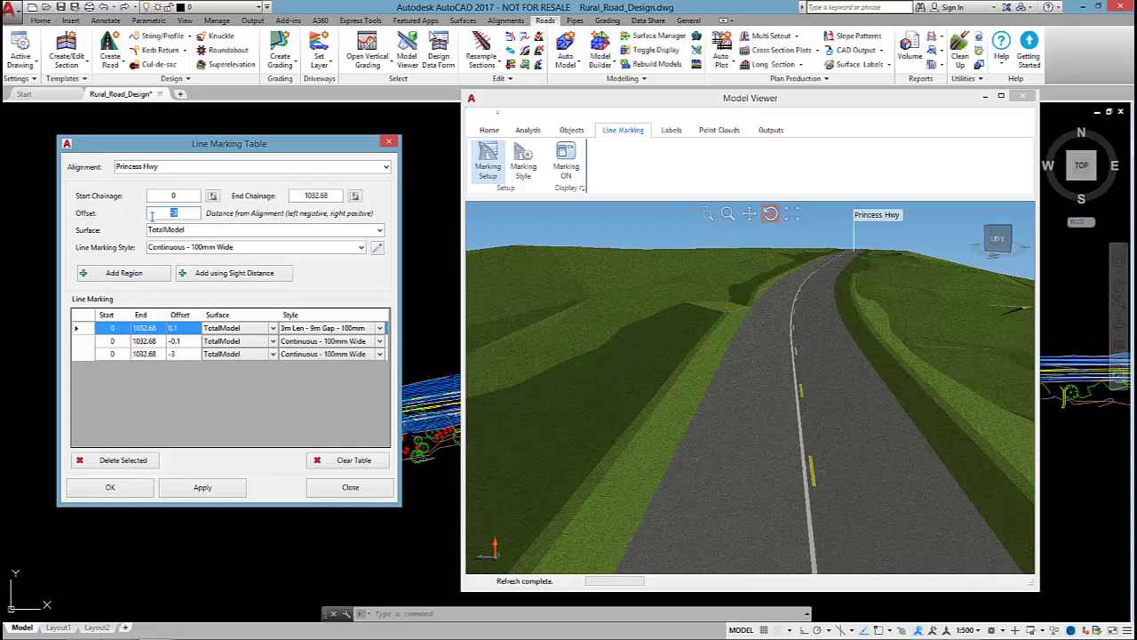
pyautogui.write('3')
pyautogui.click(138, 274)
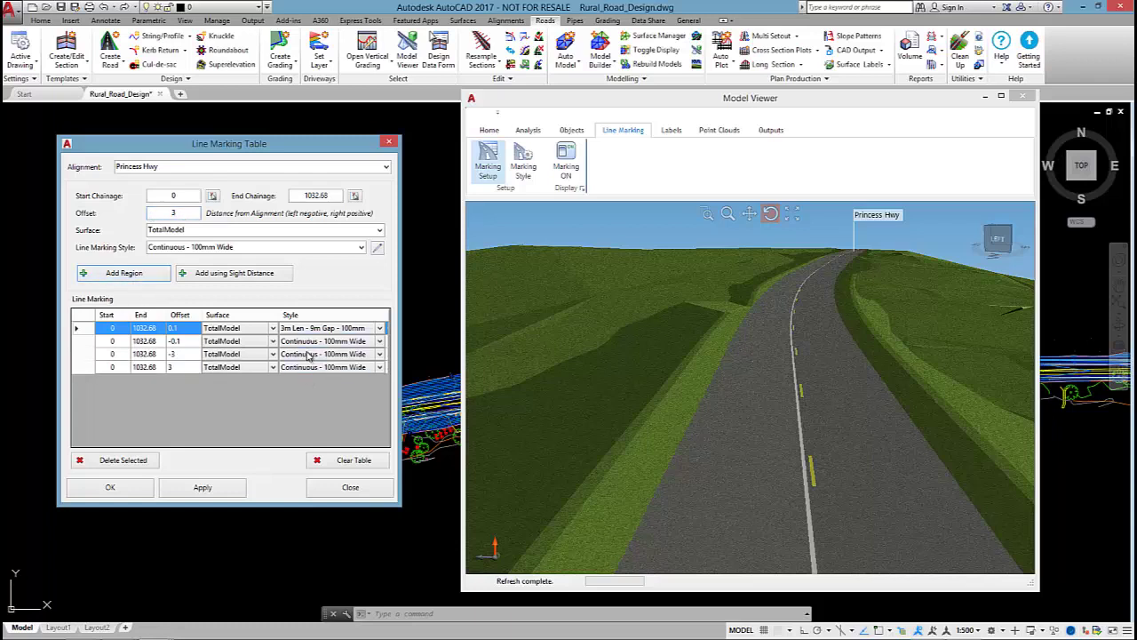
pyautogui.click(222, 488)
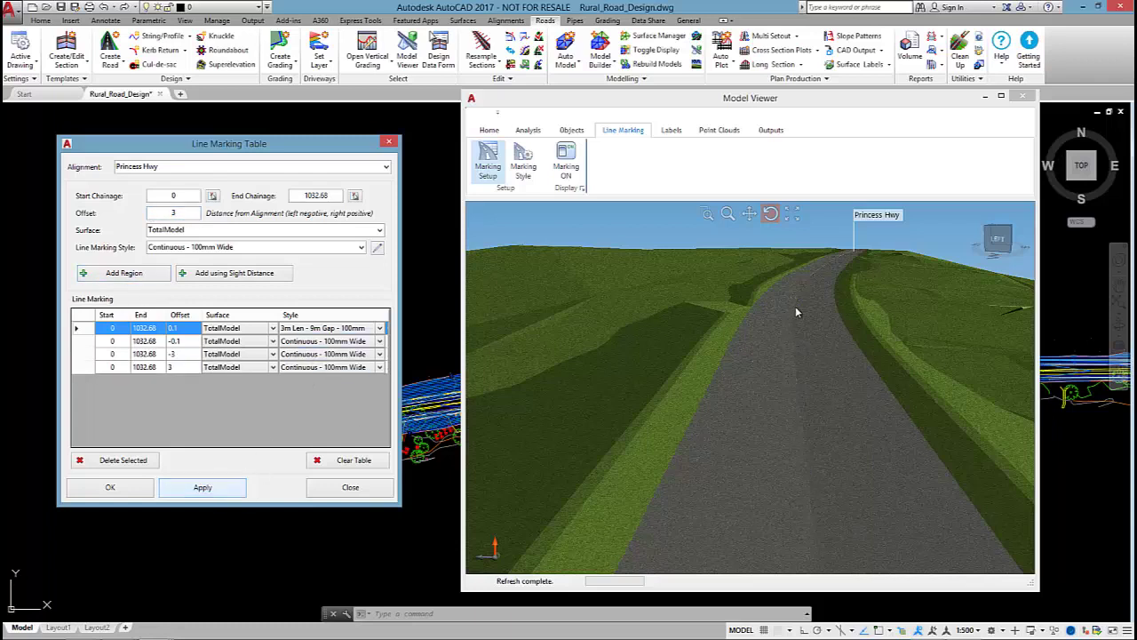
pyautogui.click(774, 343)
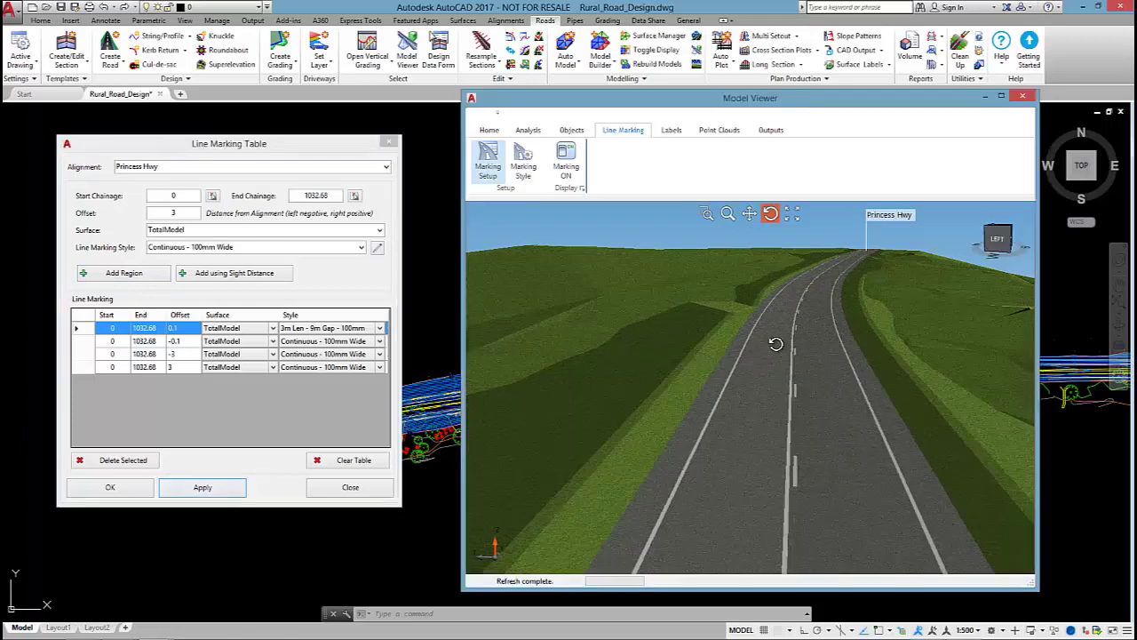
pyautogui.moveTo(774, 343); pyautogui.dragTo(782, 293)
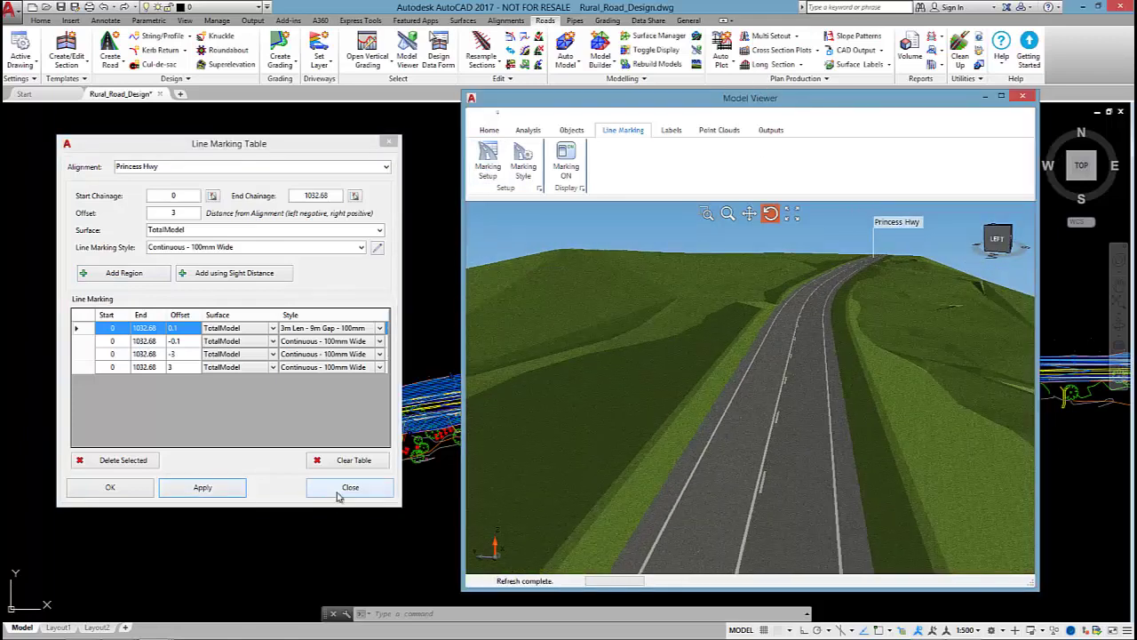
pyautogui.moveTo(722, 464); pyautogui.dragTo(718, 345)
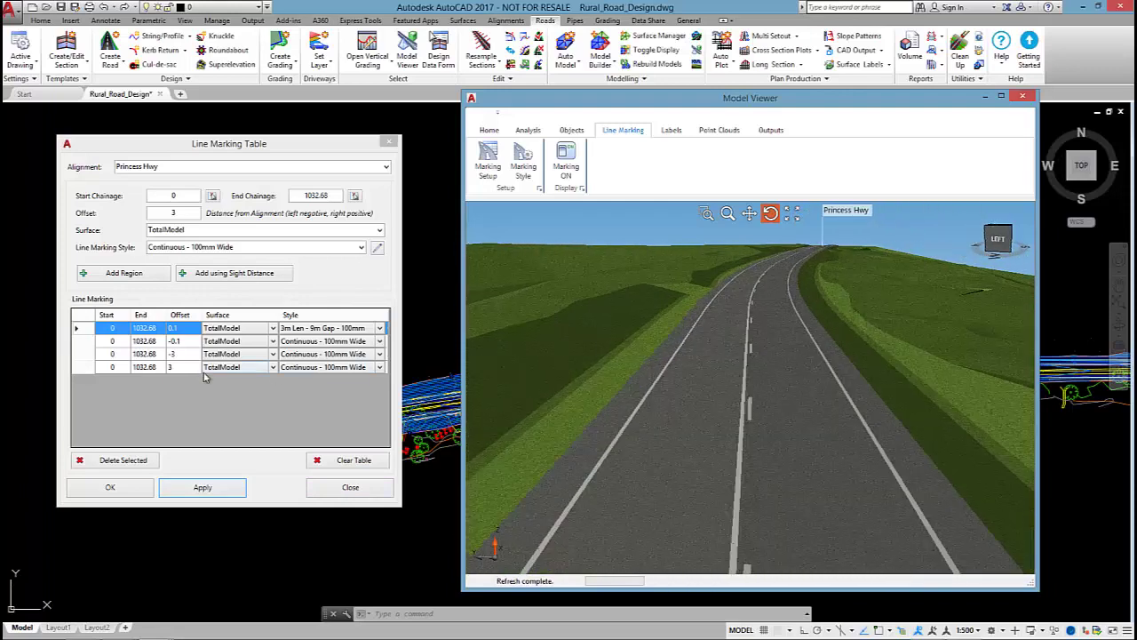
# Select the line marking regions one by one in the table to identify each one's line in the model
pyautogui.click(120, 355)
pyautogui.click(123, 368)
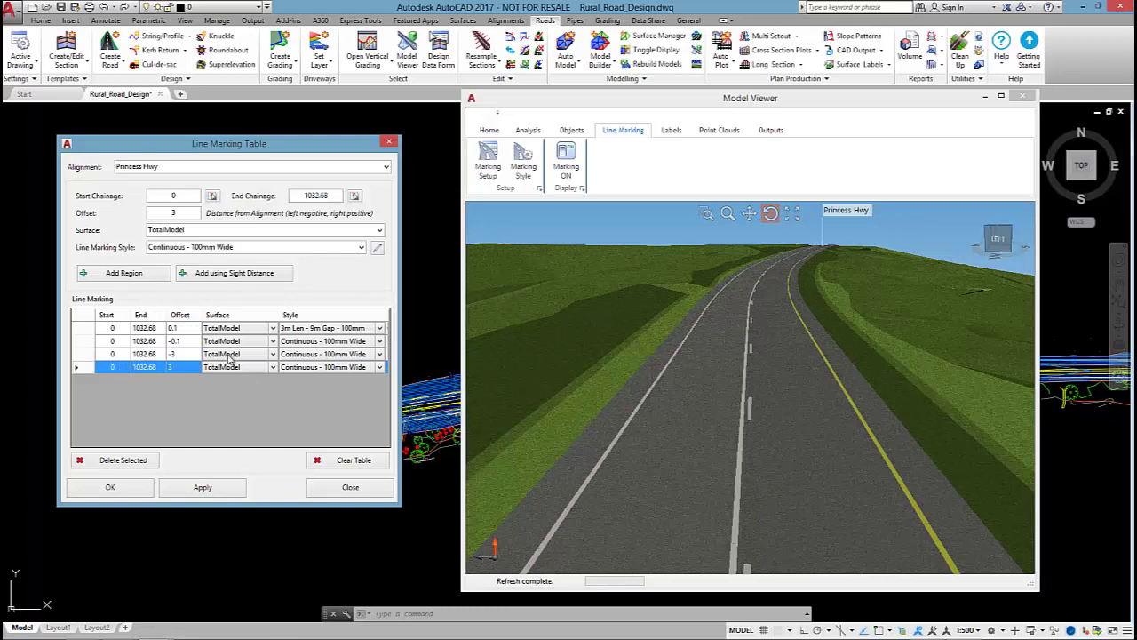
pyautogui.click(145, 353)
pyautogui.click(147, 341)
pyautogui.click(147, 328)
pyautogui.click(148, 341)
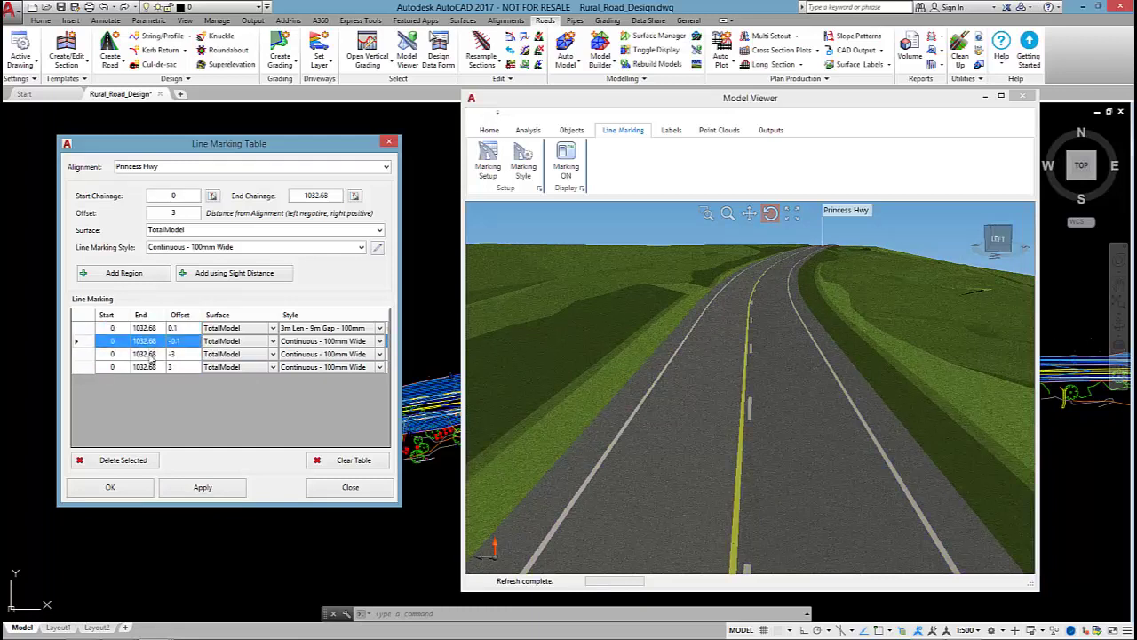
pyautogui.click(147, 354)
pyautogui.click(148, 341)
pyautogui.click(147, 328)
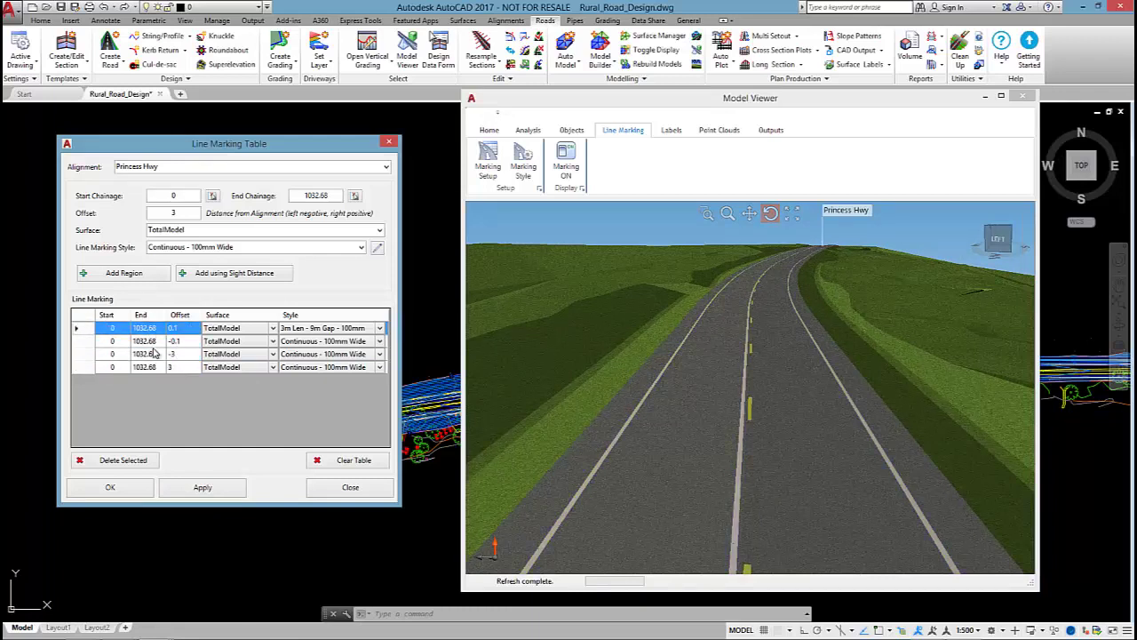
# Recheck which line in the model belongs to each region by highlighting the table rows at offsets 3, -0.1, 0.1 and -3
pyautogui.click(148, 367)
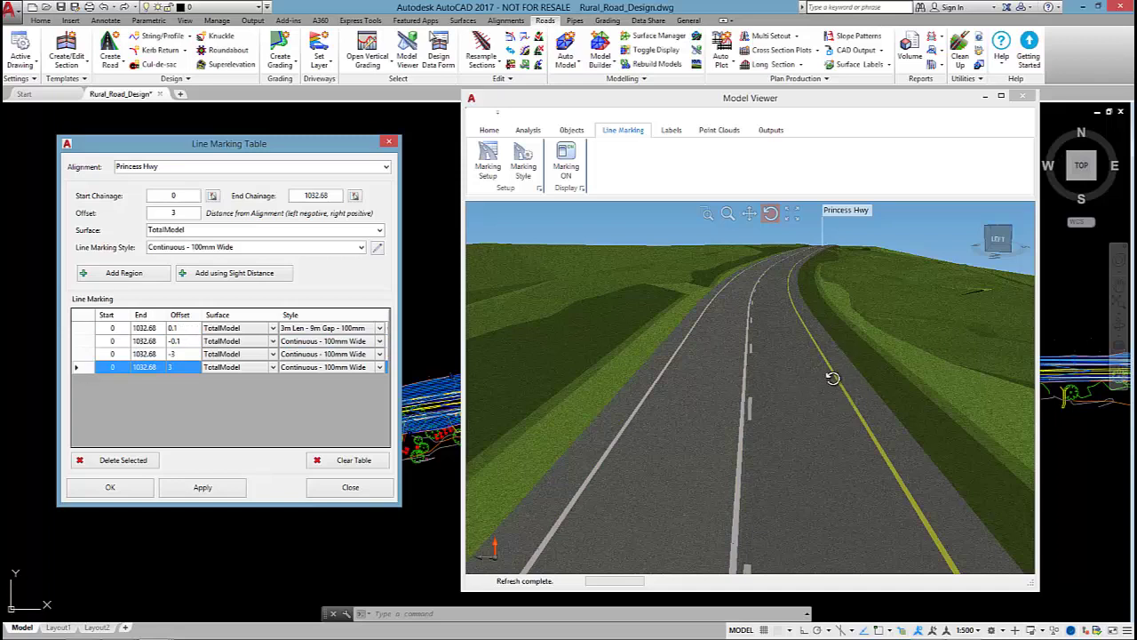
pyautogui.click(141, 344)
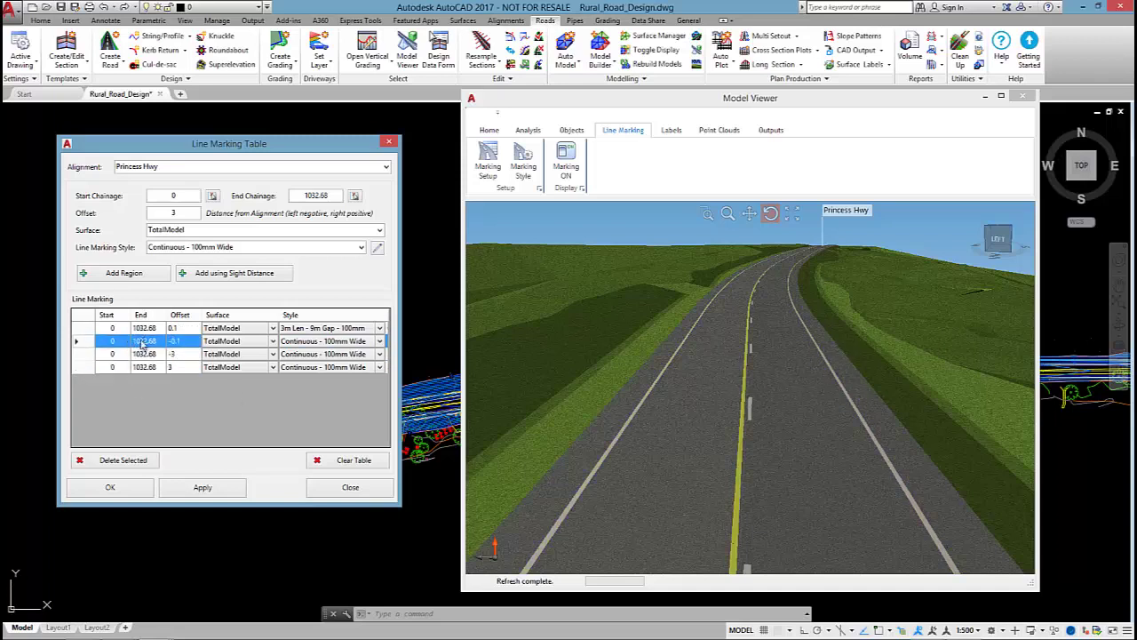
pyautogui.click(144, 332)
pyautogui.click(148, 344)
pyautogui.click(146, 358)
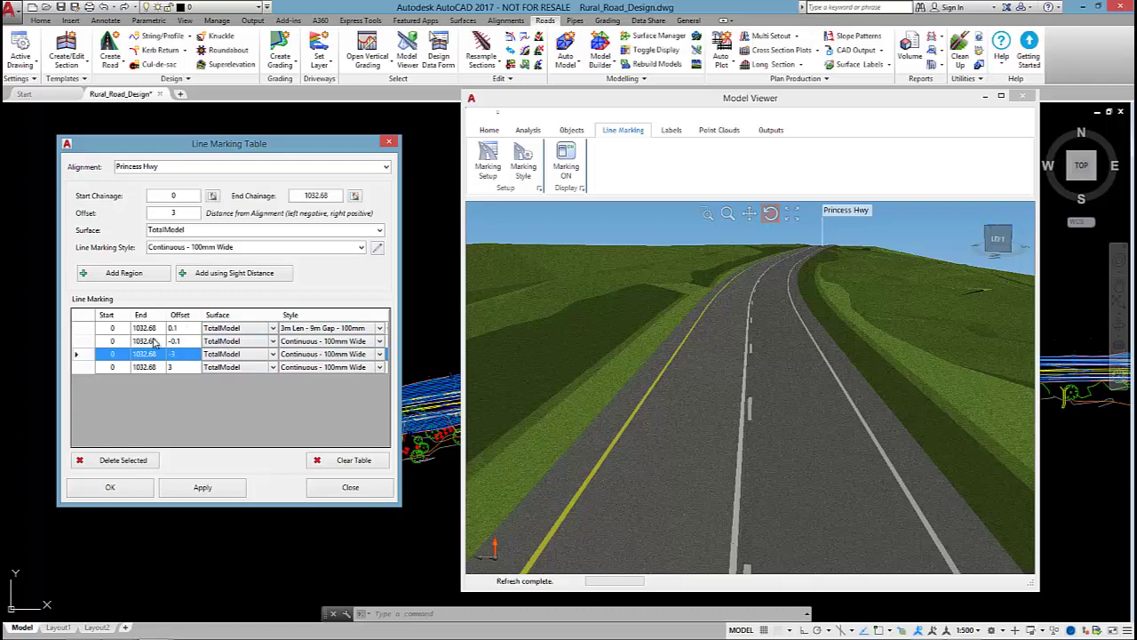
# Close the Line Marking Table and maximise the Model Viewer, showing the marked road from a raised angle
pyautogui.click(349, 488)
pyautogui.doubleClick(813, 99)
pyautogui.moveTo(635, 272); pyautogui.dragTo(598, 472)
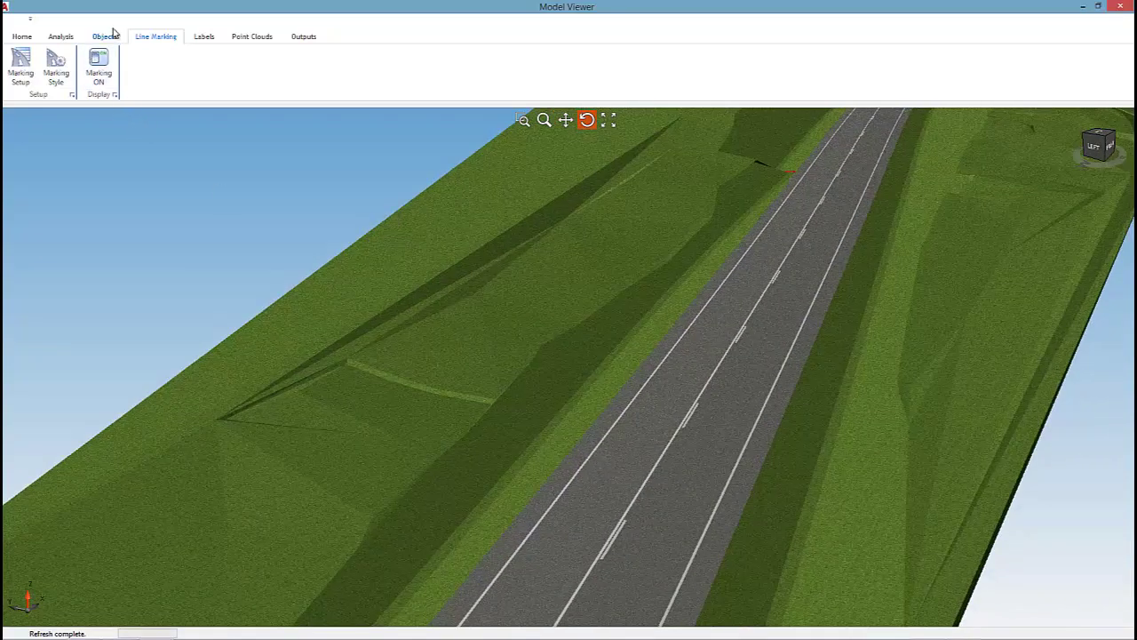
# Set up an OBJ object import using Hilux.obj from the Cars folder and name the object Ute
pyautogui.click(112, 39)
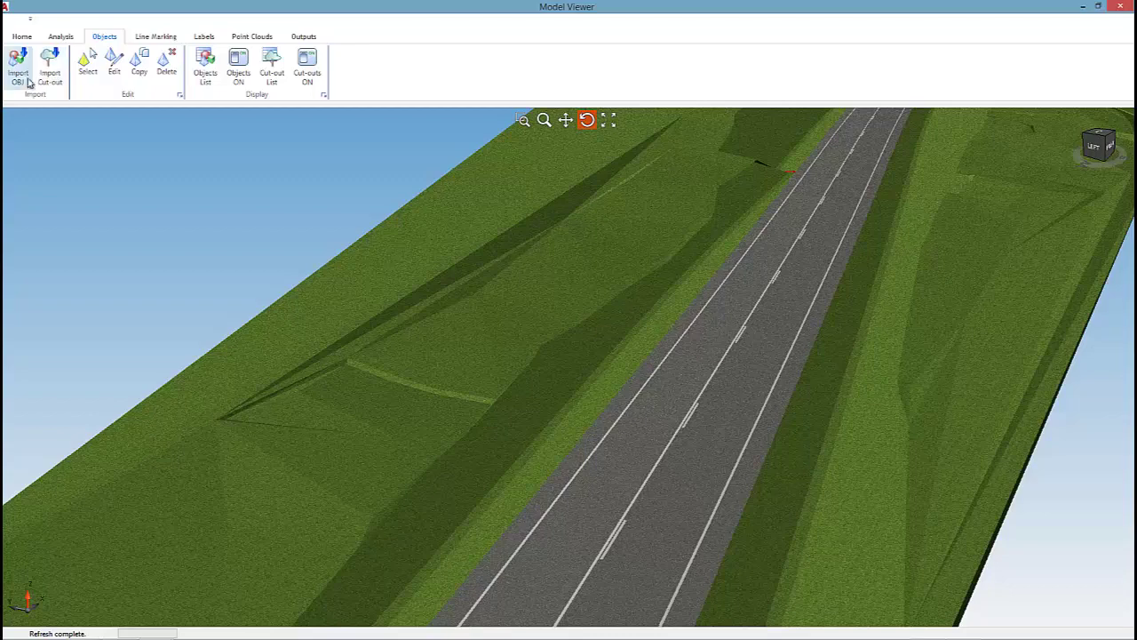
pyautogui.click(19, 71)
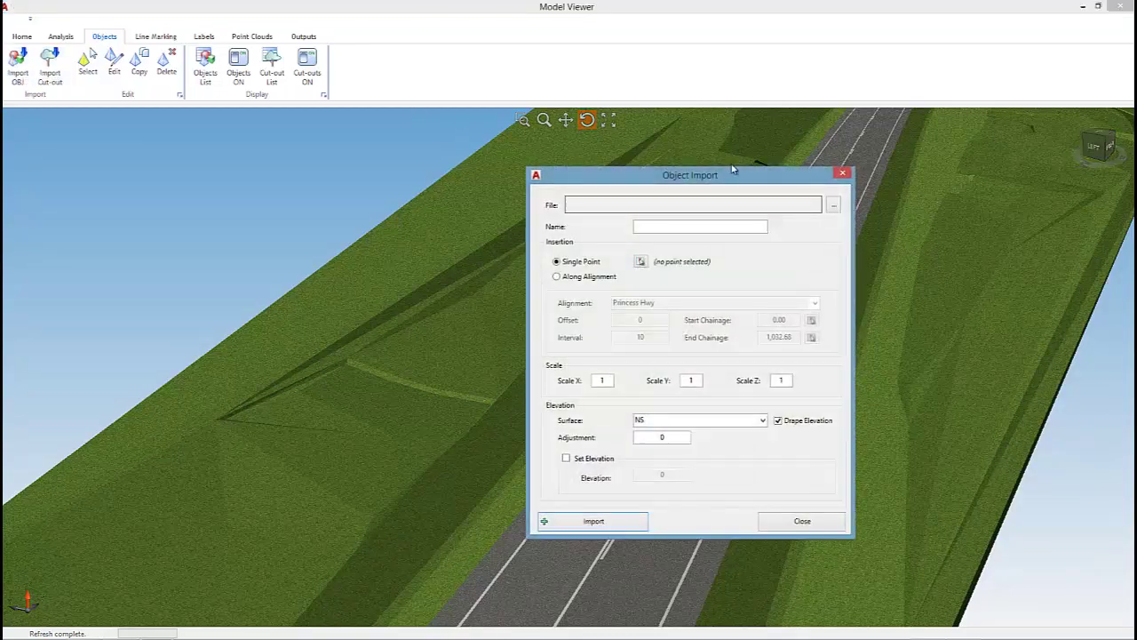
pyautogui.click(834, 204)
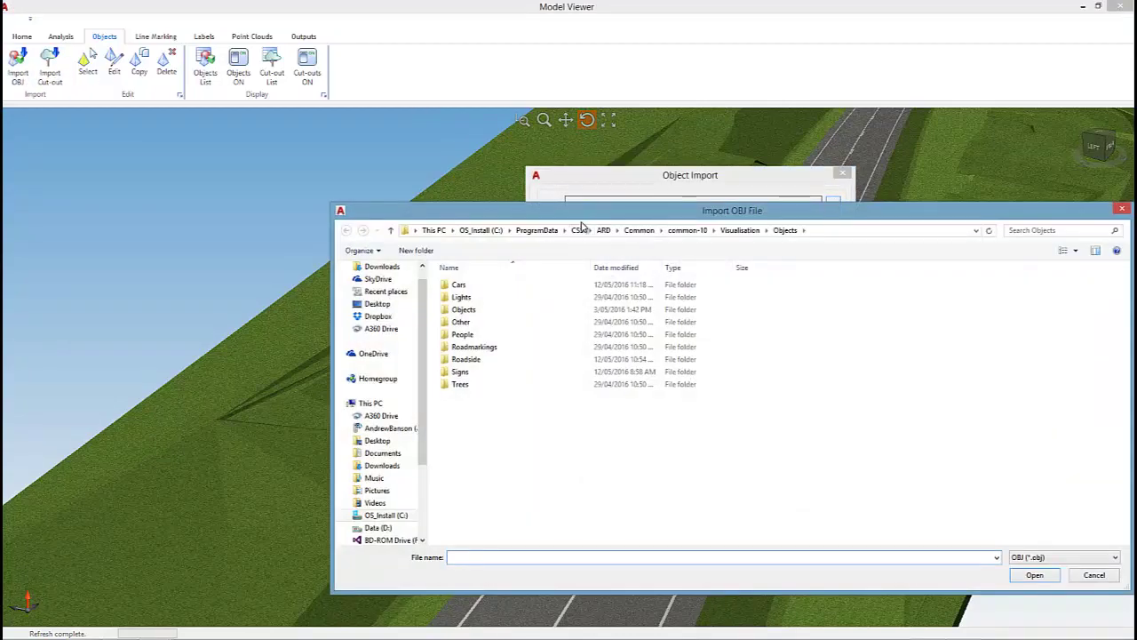
pyautogui.moveTo(581, 217); pyautogui.dragTo(576, 177)
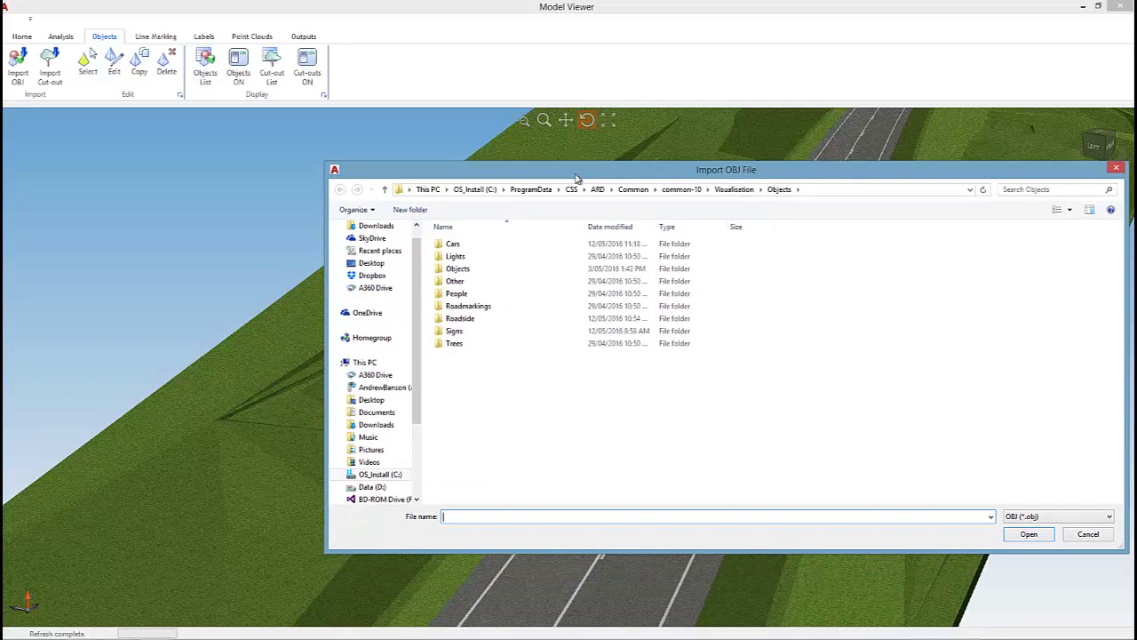
pyautogui.doubleClick(457, 245)
pyautogui.click(462, 331)
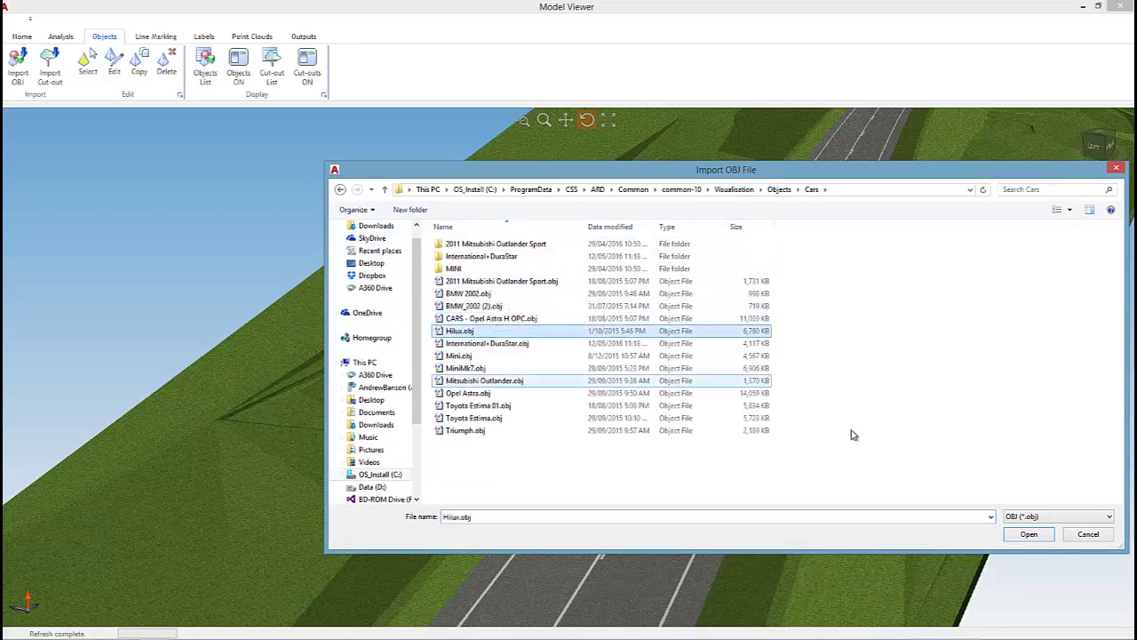
pyautogui.click(1028, 534)
pyautogui.click(664, 225)
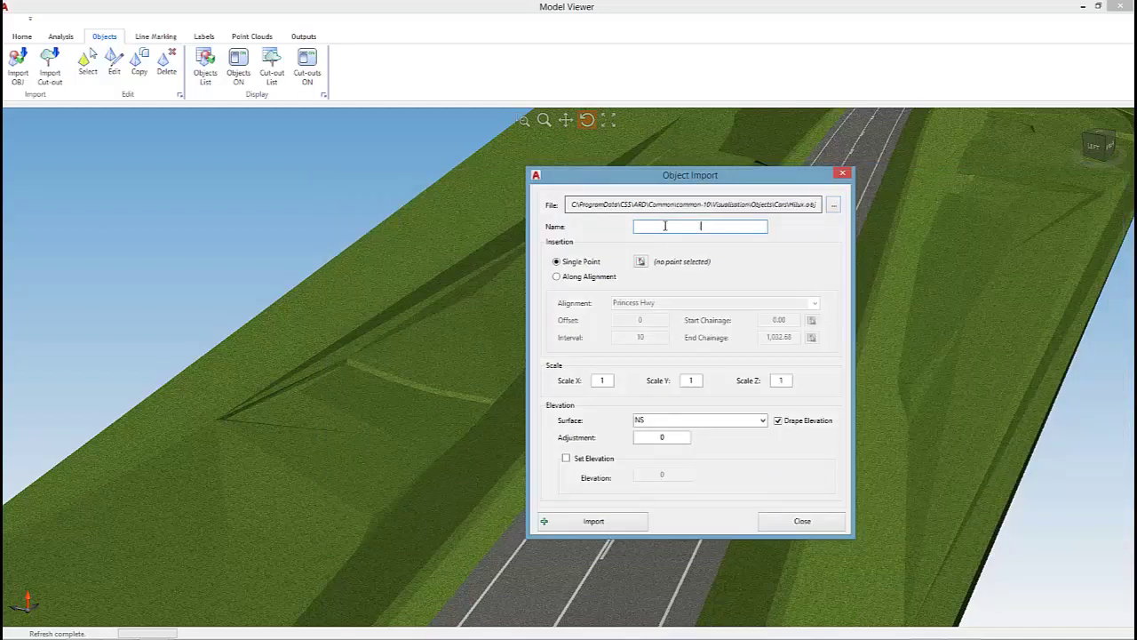
pyautogui.write('Ute')
# Import the Ute at a single insertion point picked on the road in plan, draped on the TotalModel surface
pyautogui.click(641, 261)
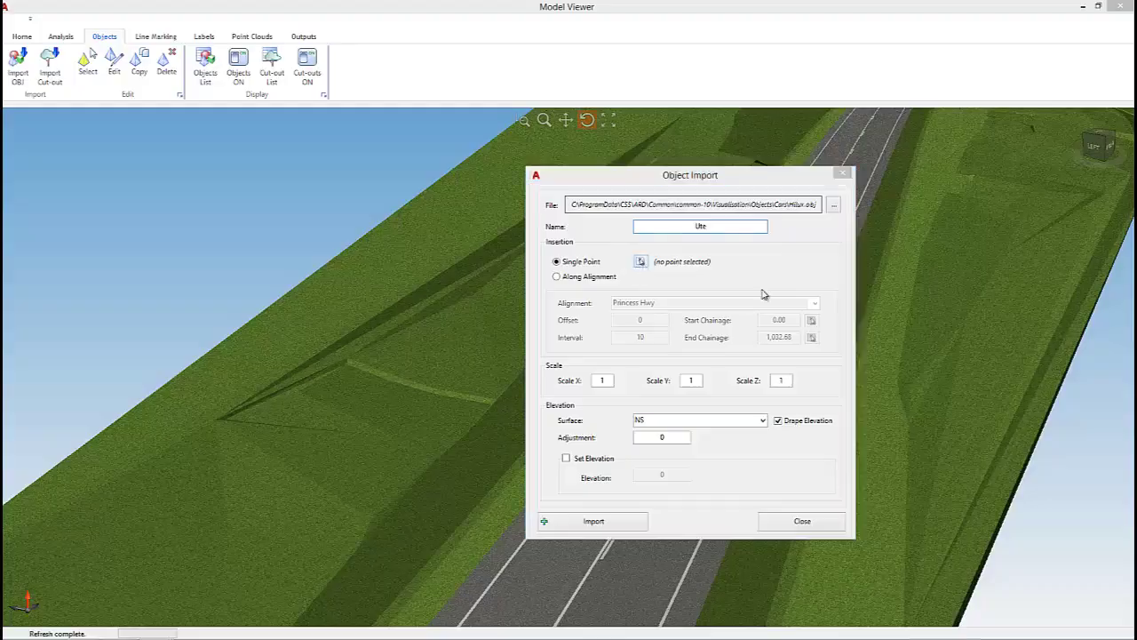
pyautogui.scroll(5, 231, 437)
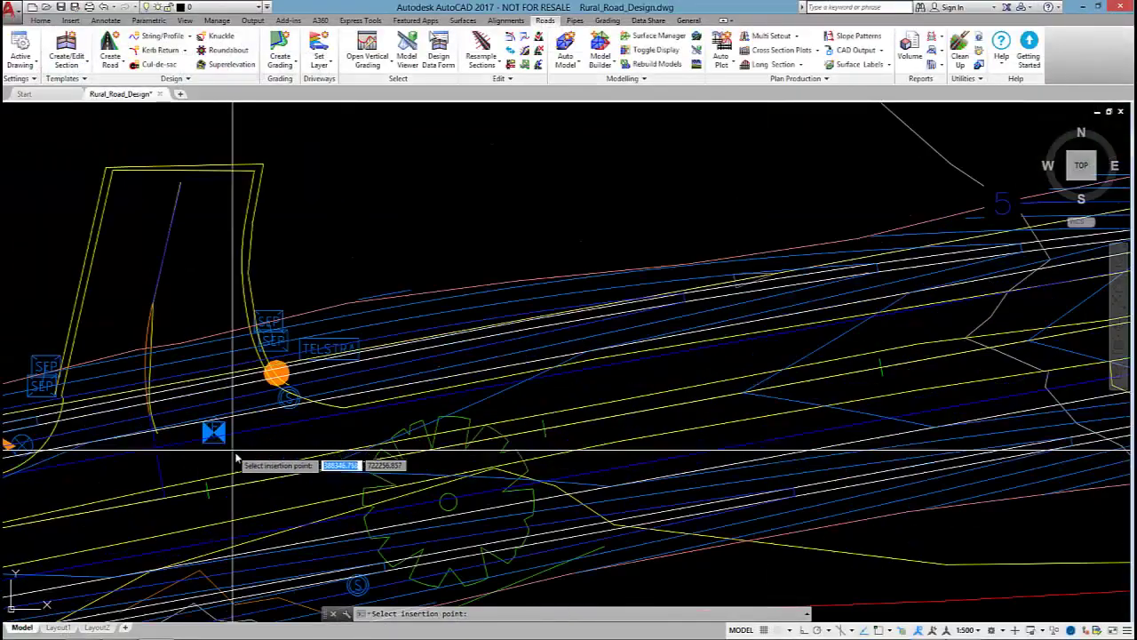
pyautogui.click(547, 414)
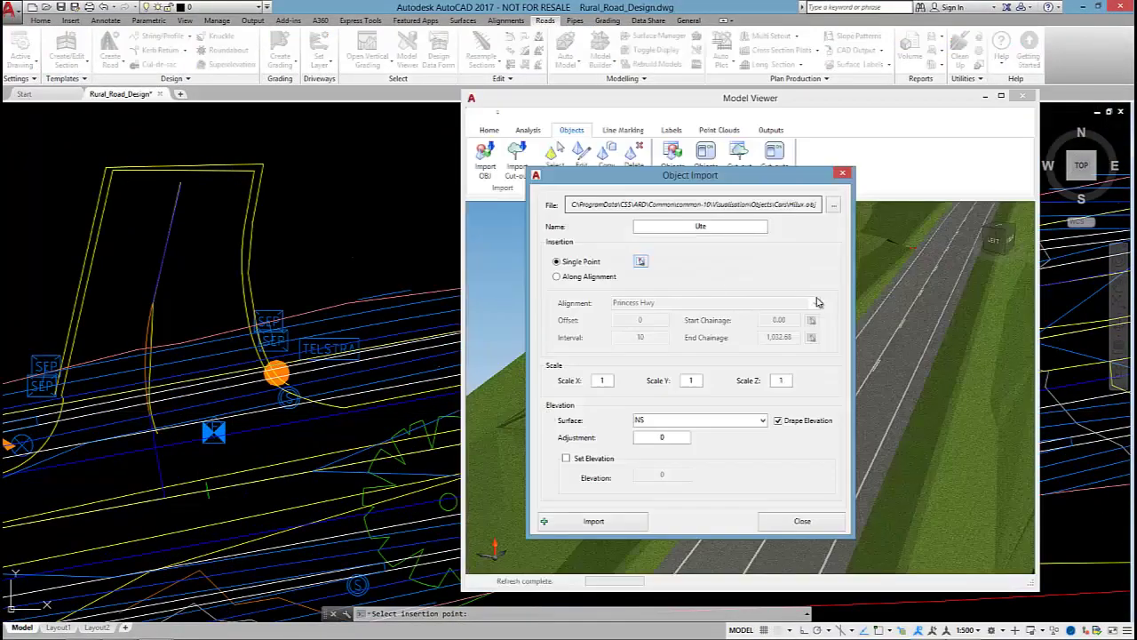
pyautogui.click(763, 420)
pyautogui.click(702, 442)
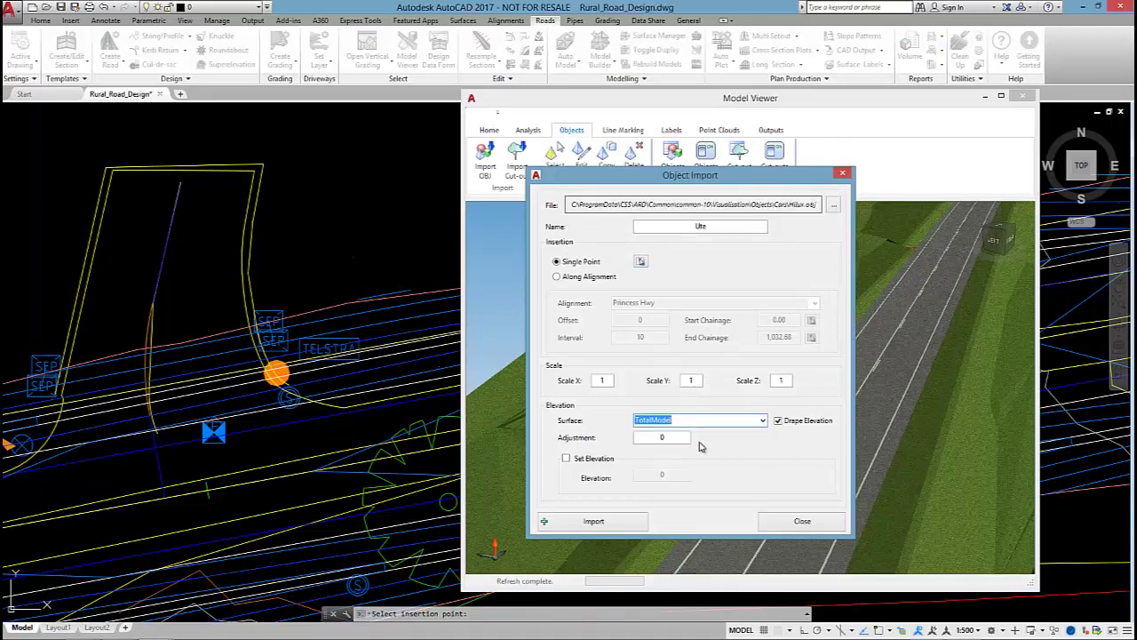
pyautogui.click(715, 419)
pyautogui.click(627, 528)
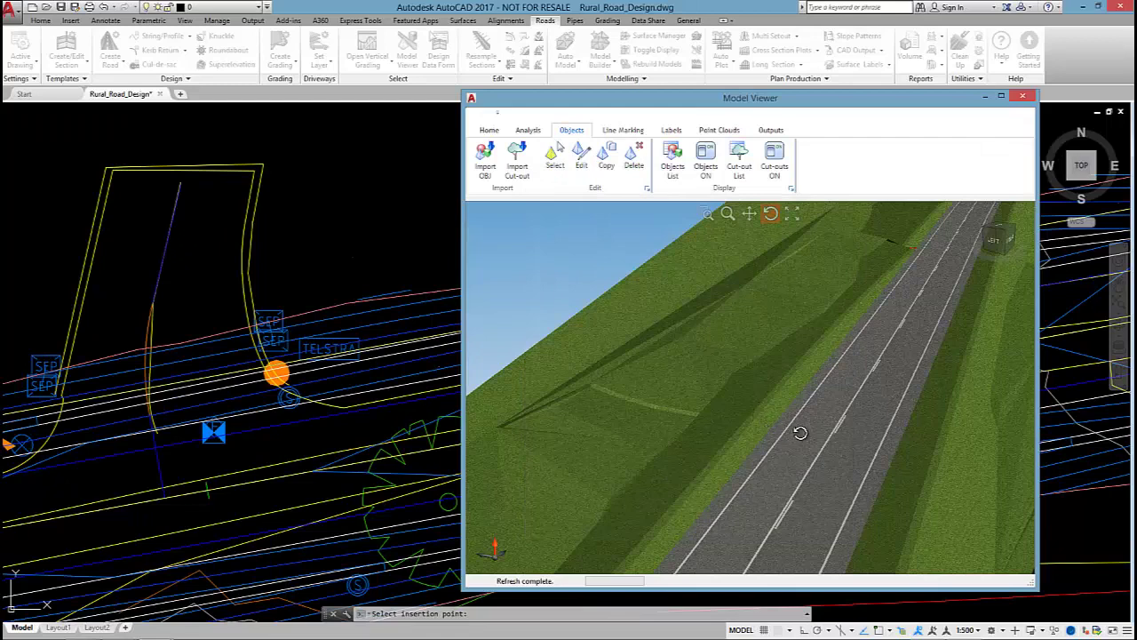
# Select the ute in the model, rotate it to face along the road, and apply the change
pyautogui.scroll(5, 905, 287)
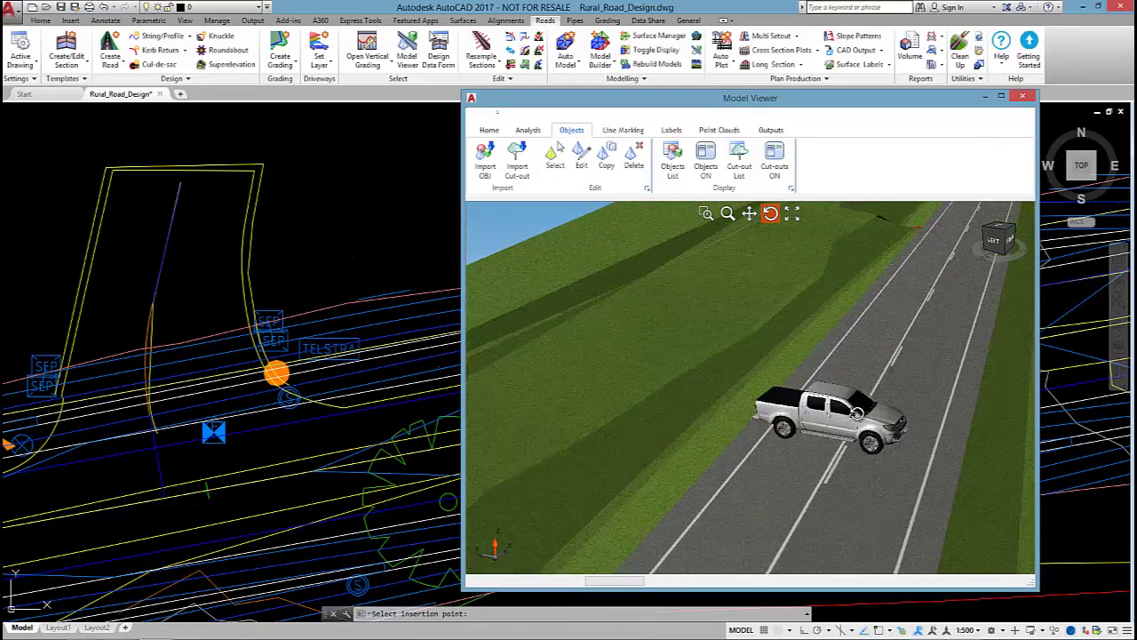
pyautogui.moveTo(858, 414); pyautogui.dragTo(854, 414)
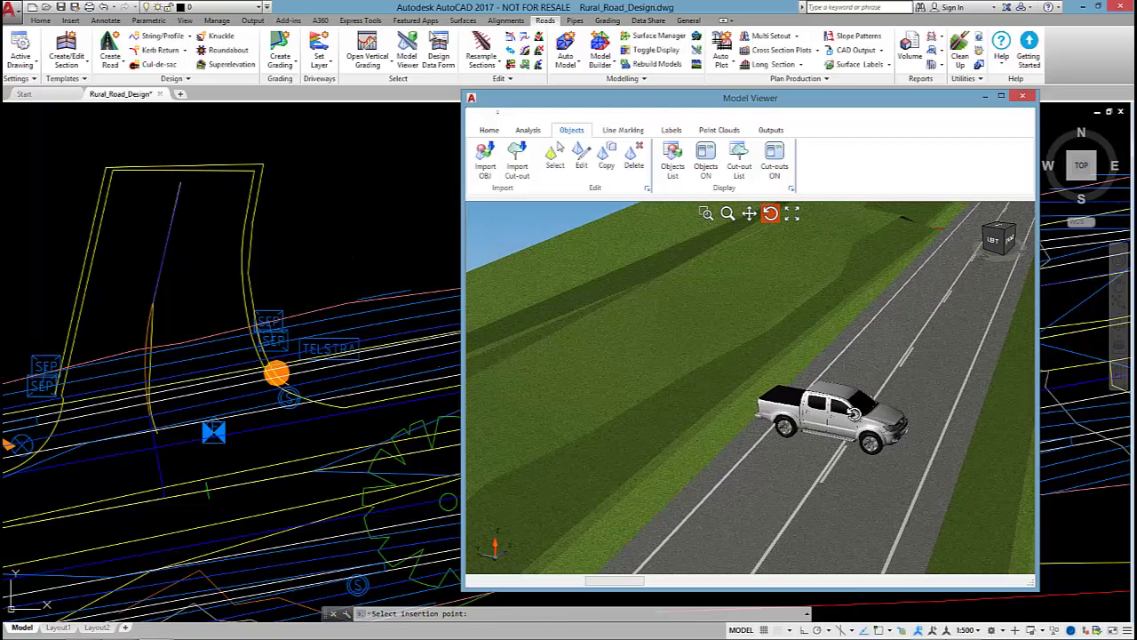
pyautogui.click(554, 157)
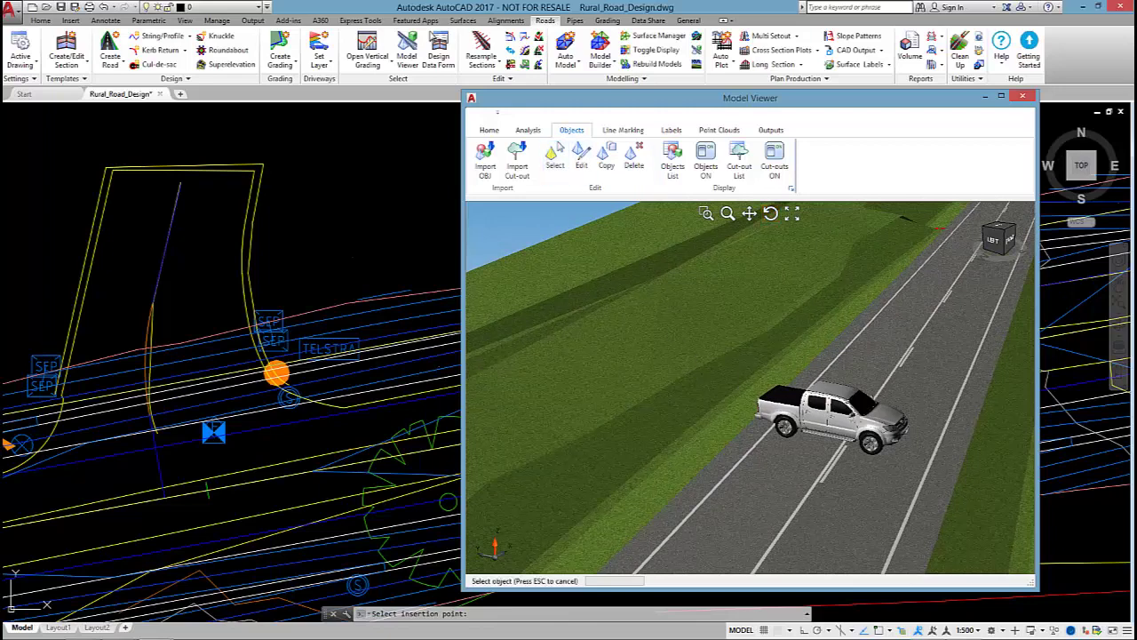
pyautogui.click(836, 402)
pyautogui.rightClick(816, 414)
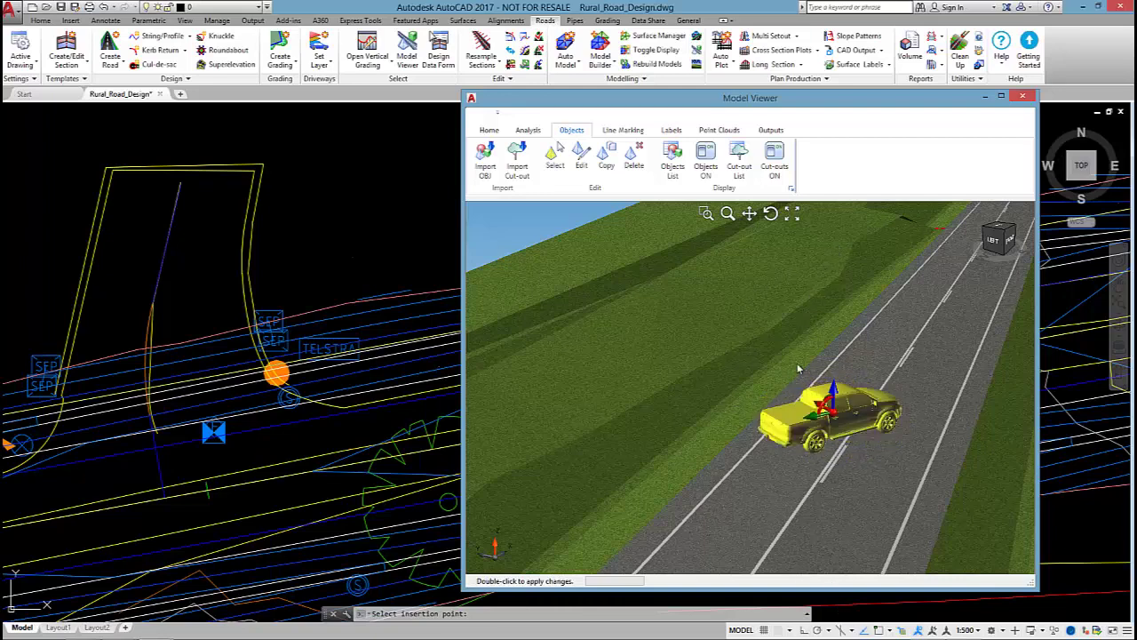
pyautogui.moveTo(800, 368); pyautogui.dragTo(805, 438)
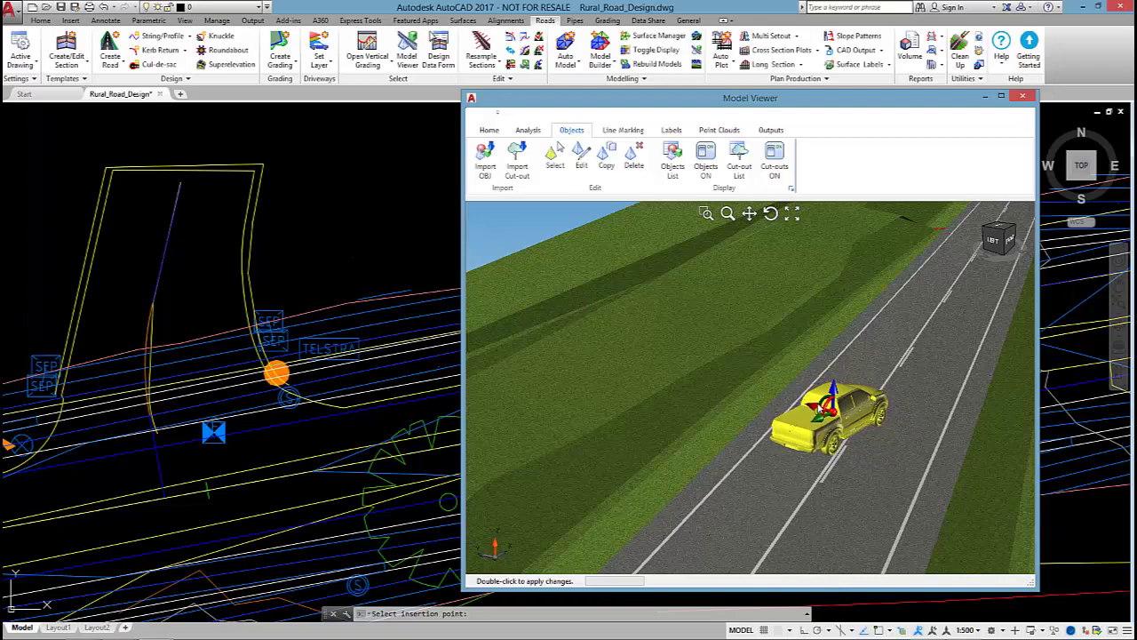
pyautogui.doubleClick(817, 411)
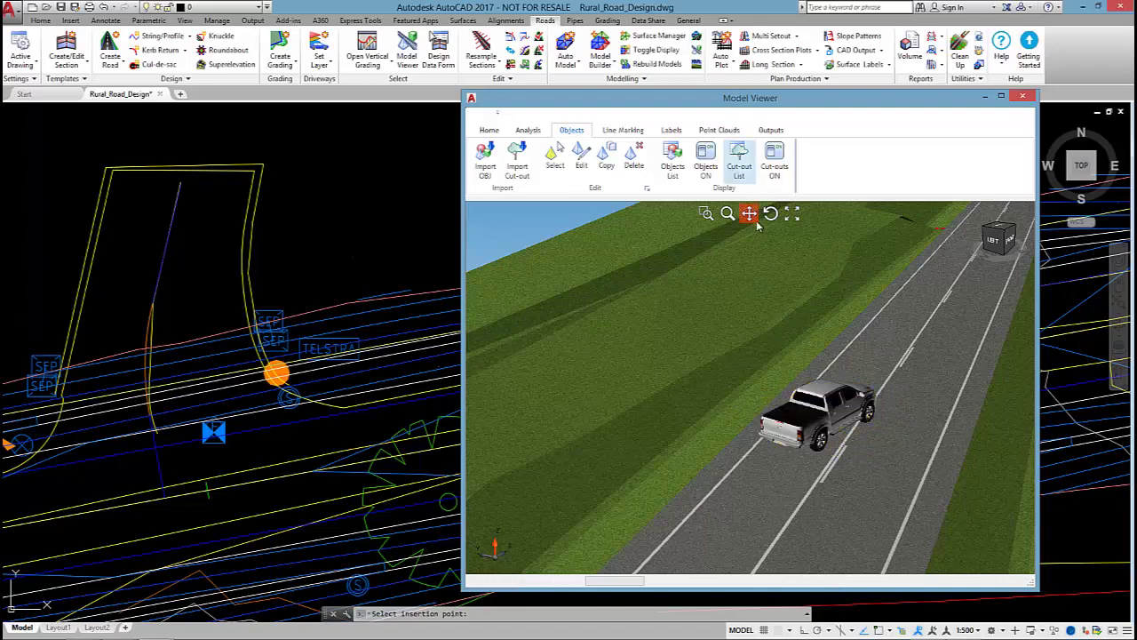
# Fine-tune the ute's rotation from a top-down view so it lines up with its lane, and apply the change
pyautogui.moveTo(827, 406); pyautogui.dragTo(786, 467)
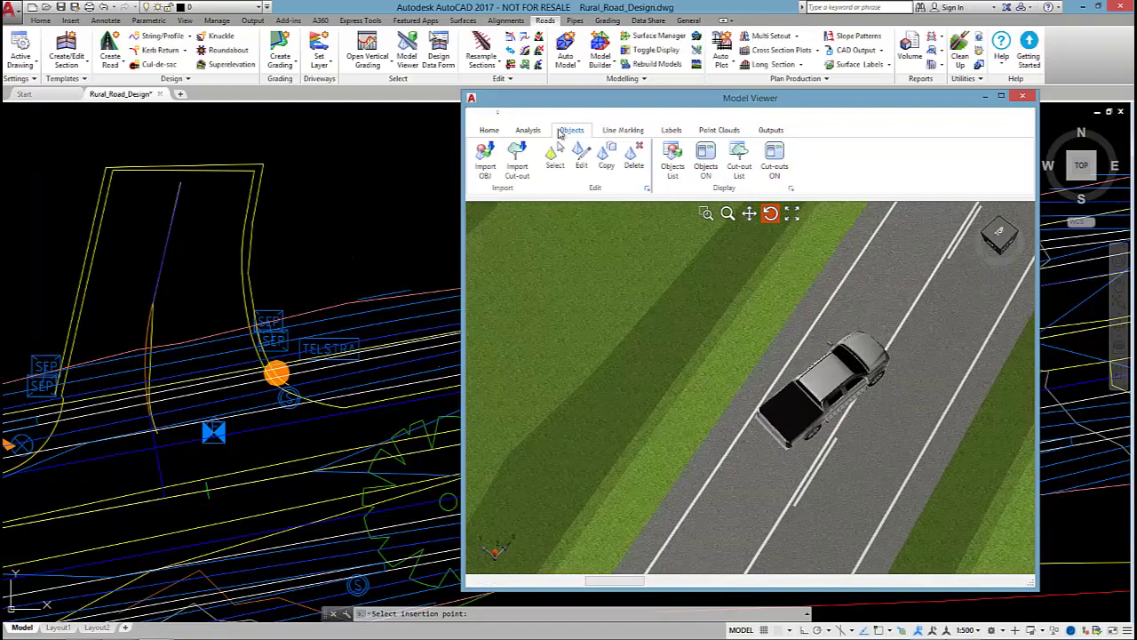
pyautogui.click(550, 158)
pyautogui.click(847, 393)
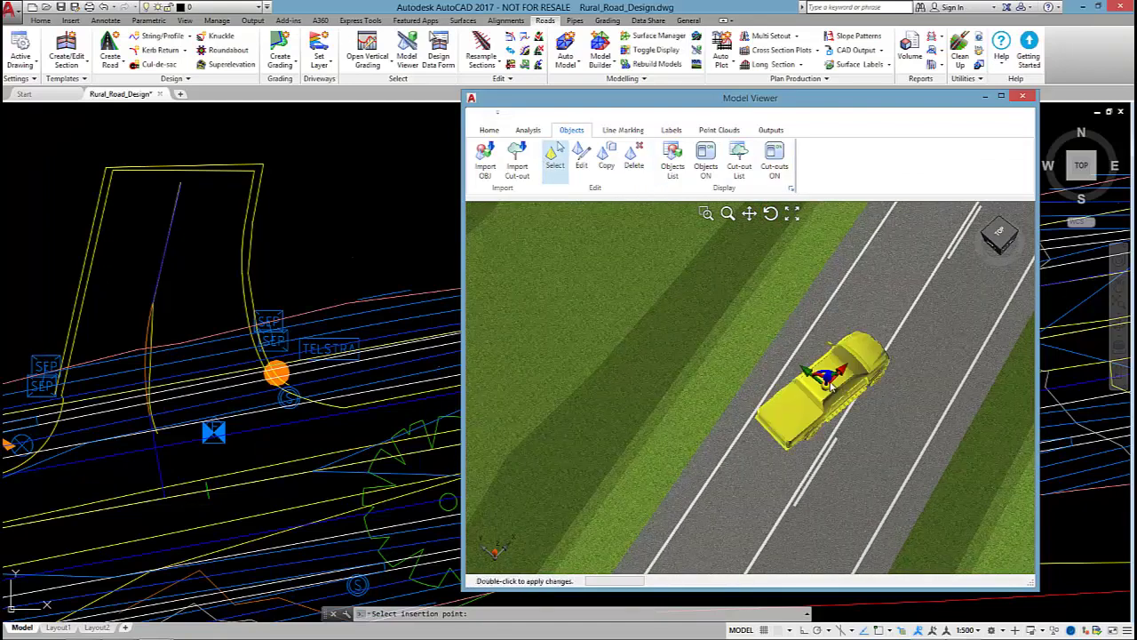
pyautogui.moveTo(827, 373); pyautogui.dragTo(798, 374)
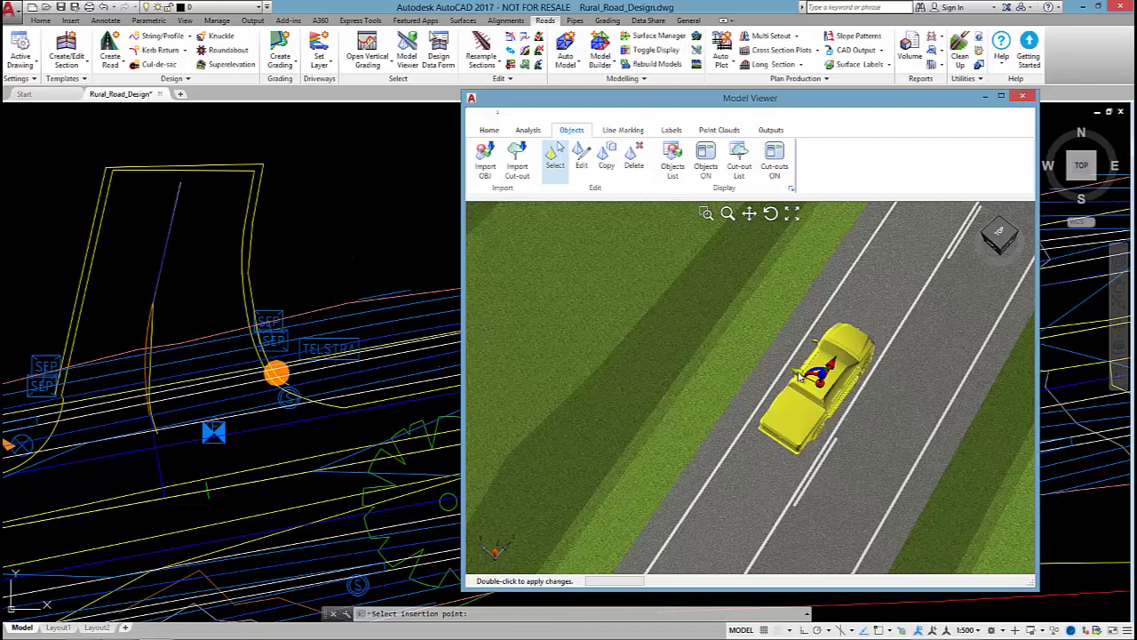
pyautogui.doubleClick(901, 284)
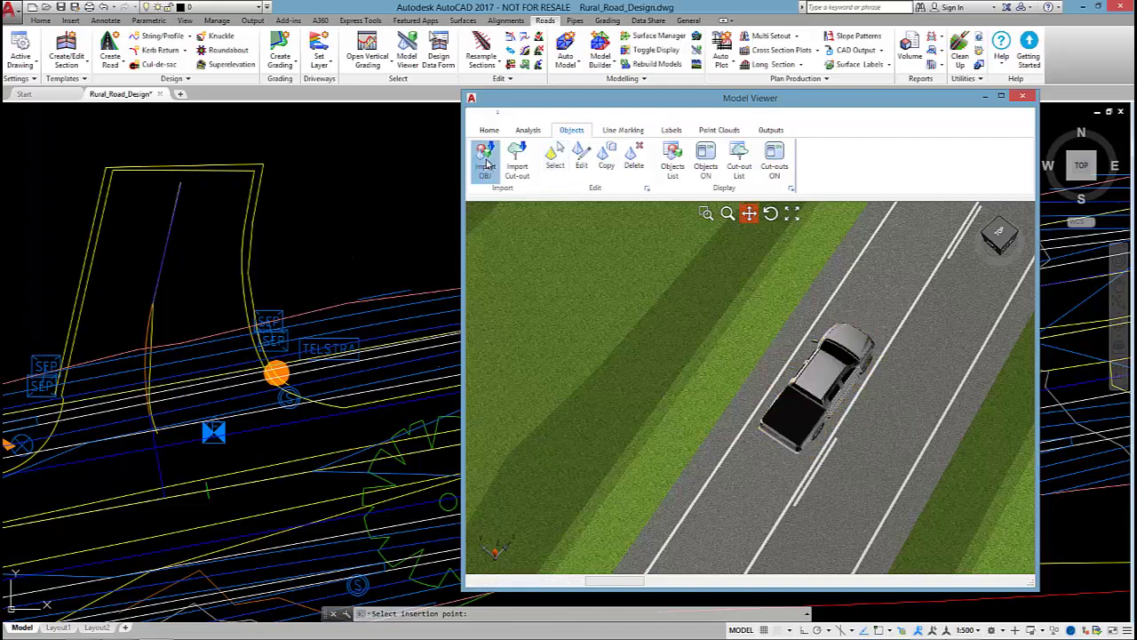
# Set up another OBJ import using 80 R4-1.obj from the Signs folder and name the object 80km
pyautogui.click(485, 162)
pyautogui.click(833, 206)
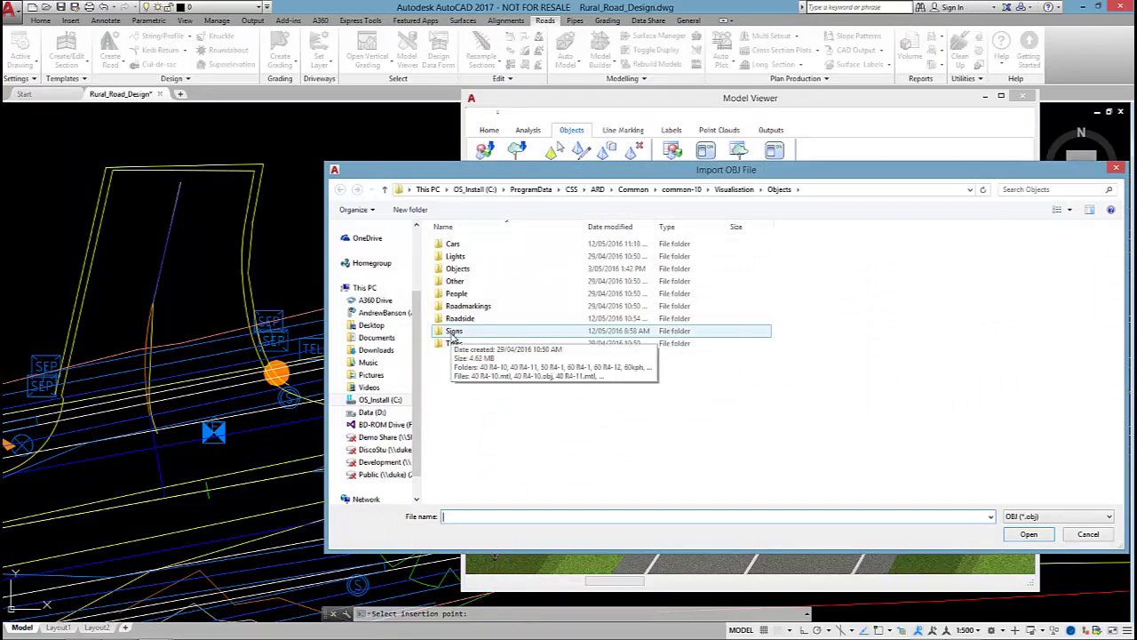
pyautogui.doubleClick(454, 332)
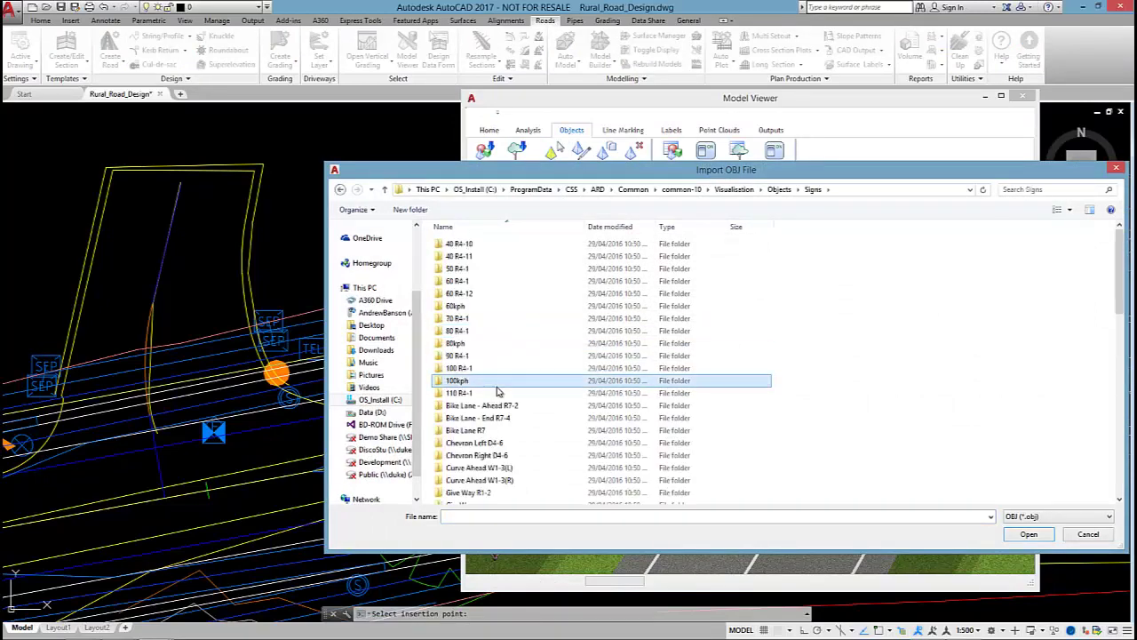
pyautogui.scroll(-15, 480, 373)
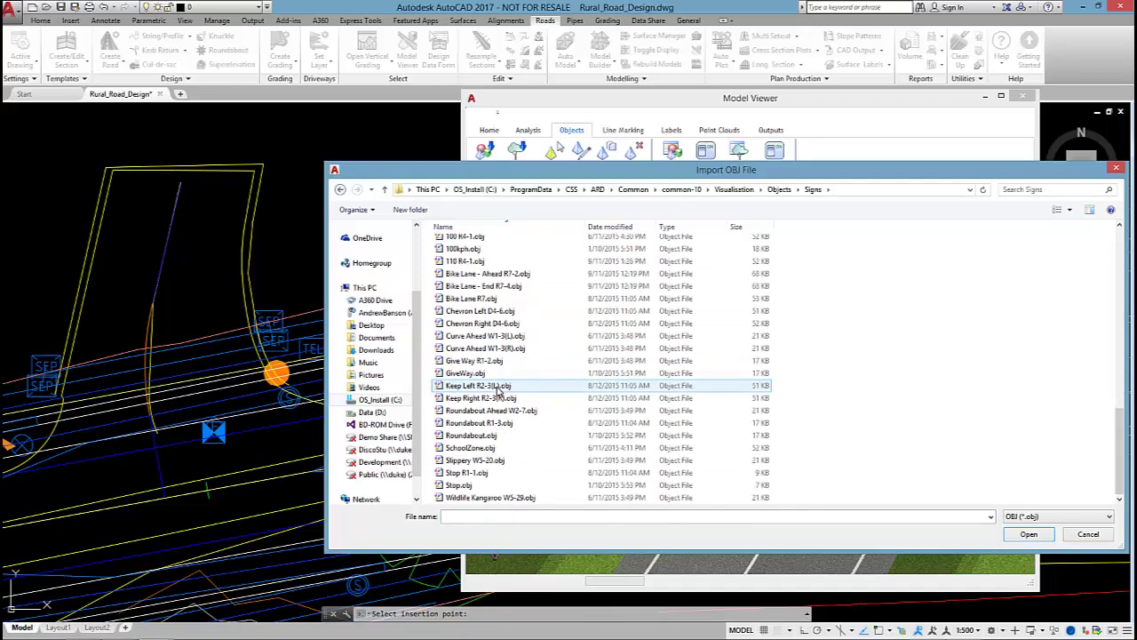
pyautogui.scroll(3, 533, 391)
pyautogui.click(463, 302)
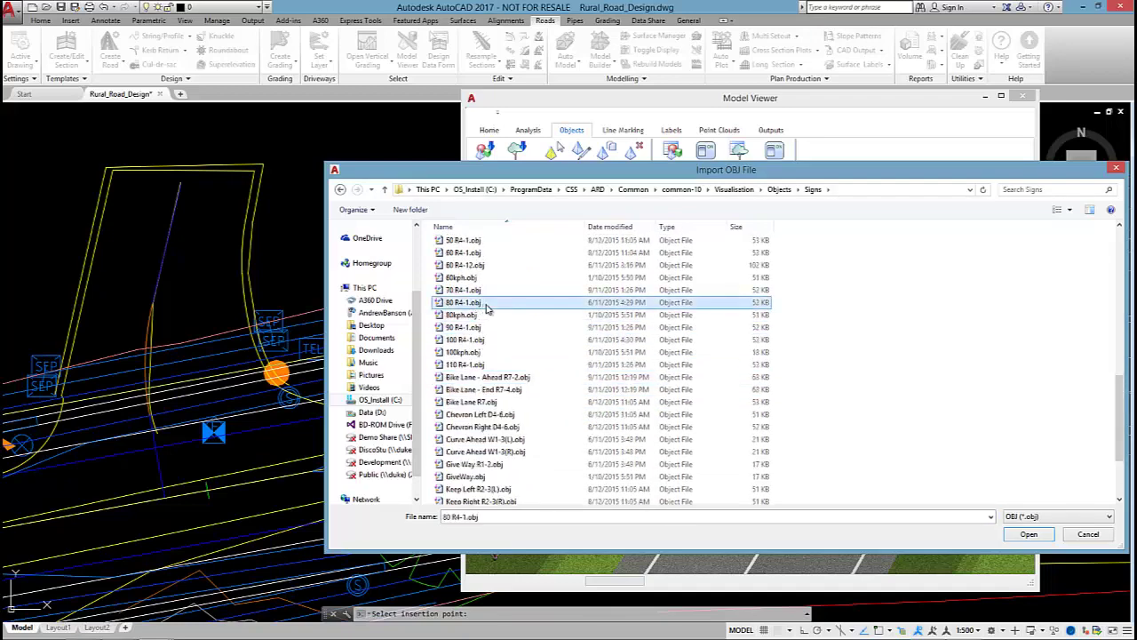
pyautogui.click(1029, 534)
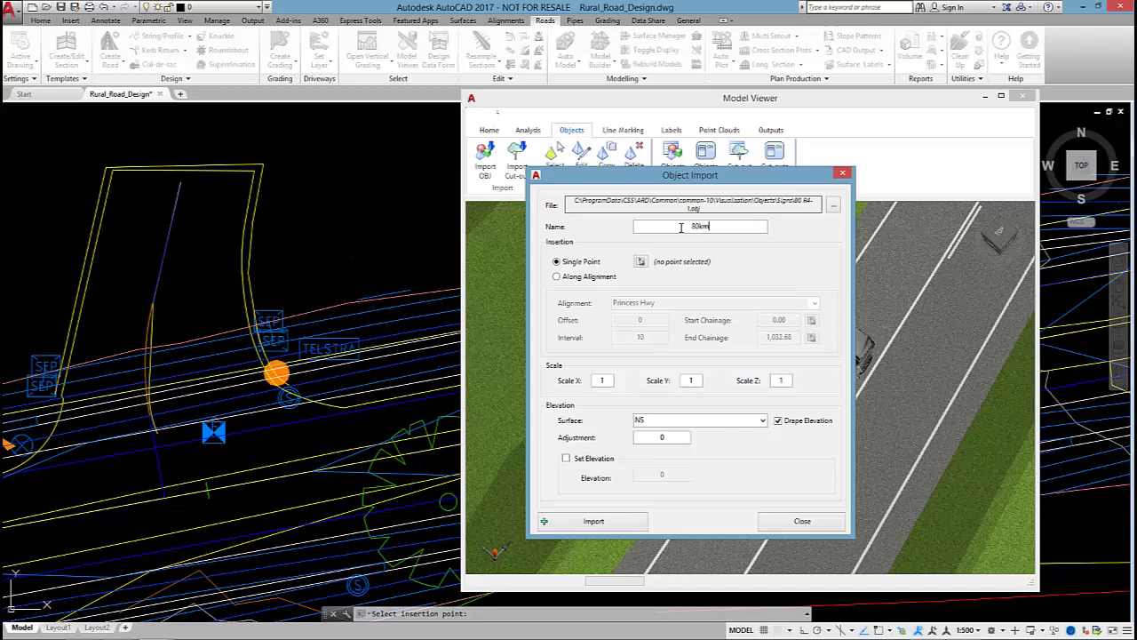
# Import the 80km sign at a single insertion point on the verge near the ute, choosing the surface for its elevation
pyautogui.click(640, 261)
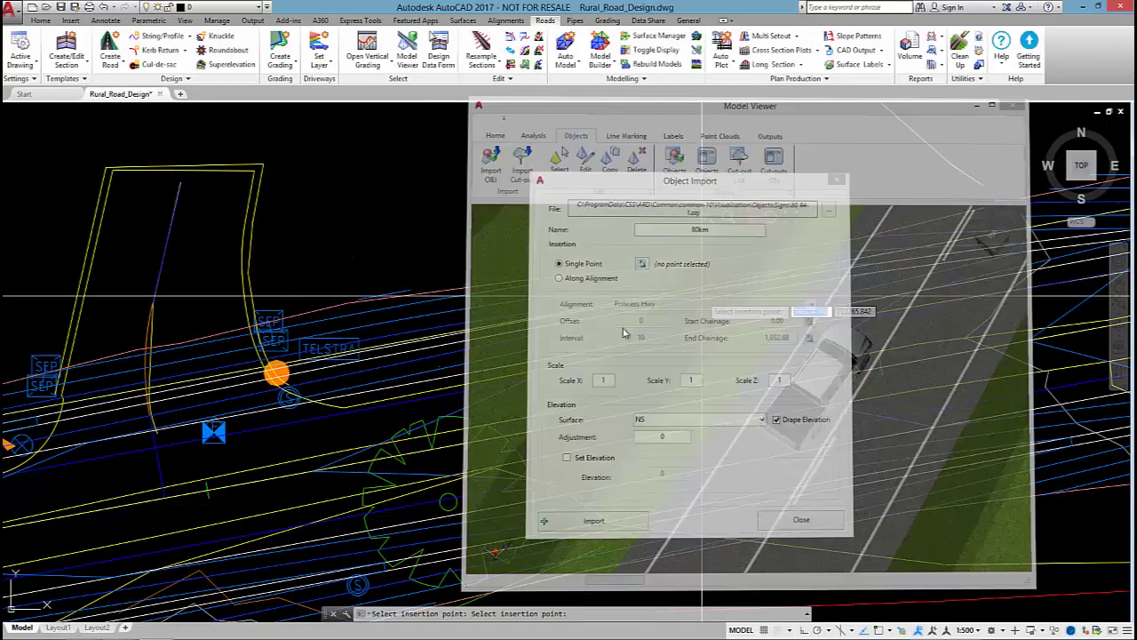
pyautogui.click(548, 358)
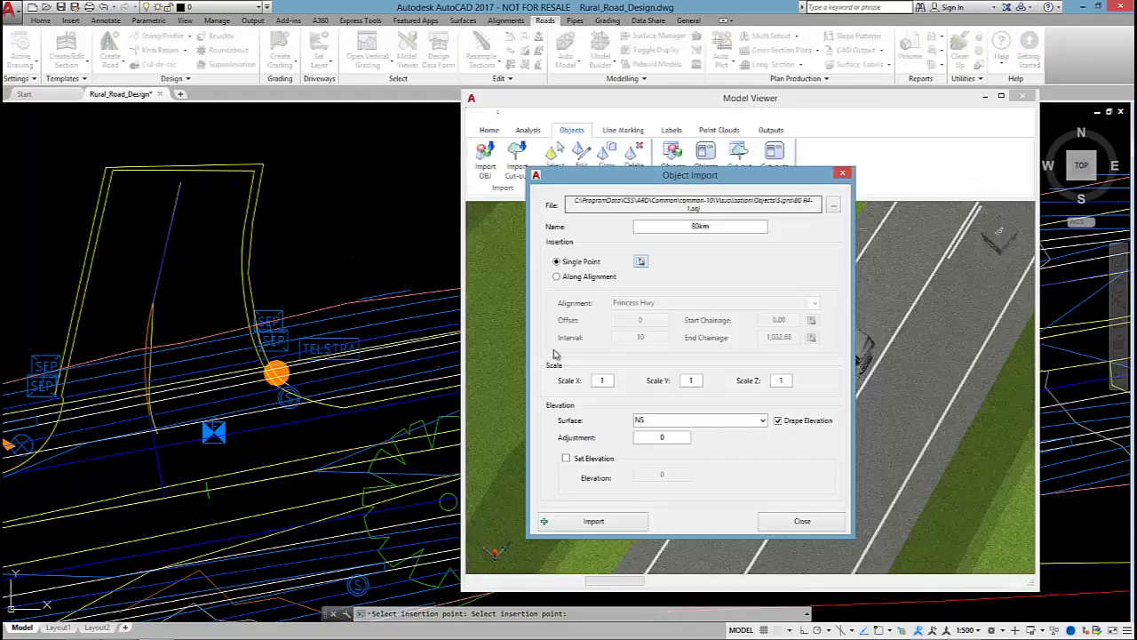
pyautogui.click(763, 421)
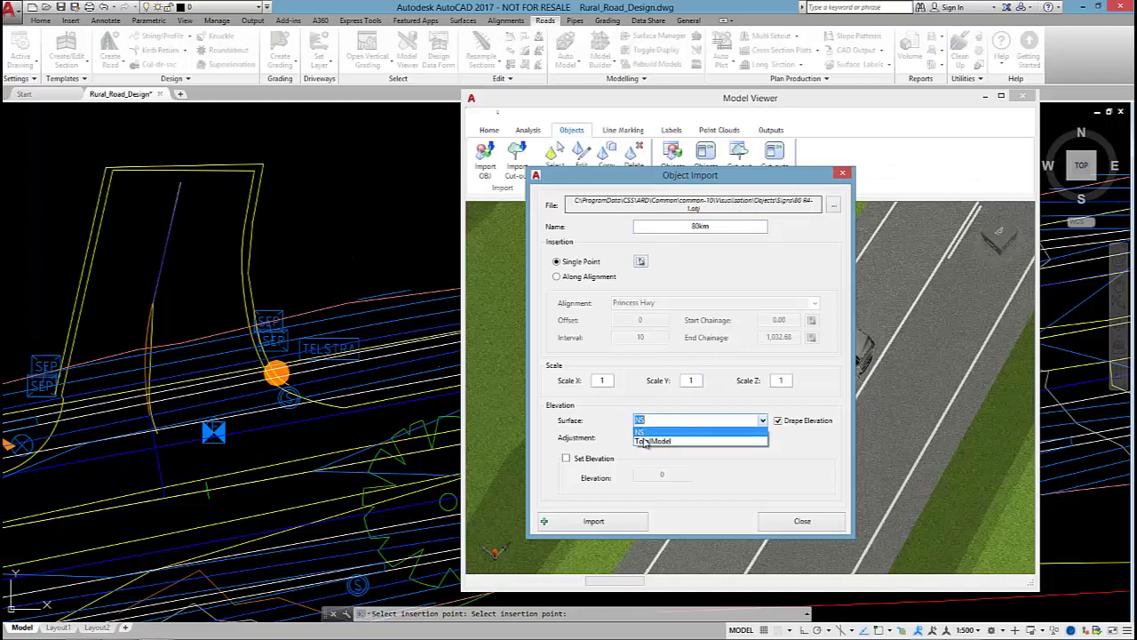
pyautogui.click(657, 431)
pyautogui.click(636, 523)
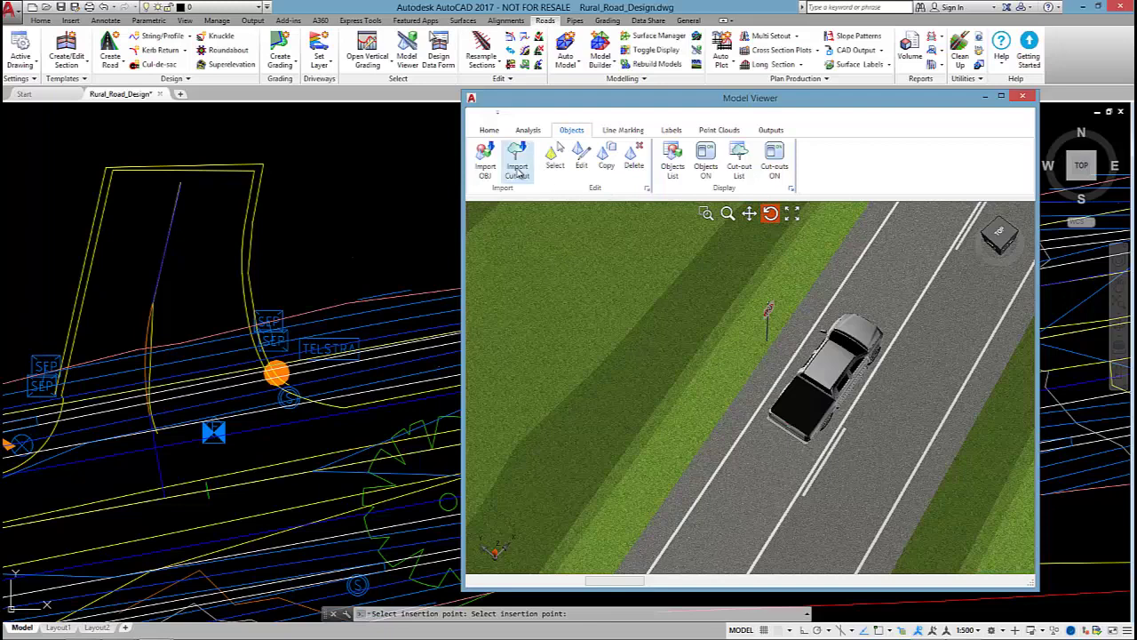
# Select the 80km sign on the verge, rotate it to face traffic approaching from behind the ute, and apply the change
pyautogui.click(555, 158)
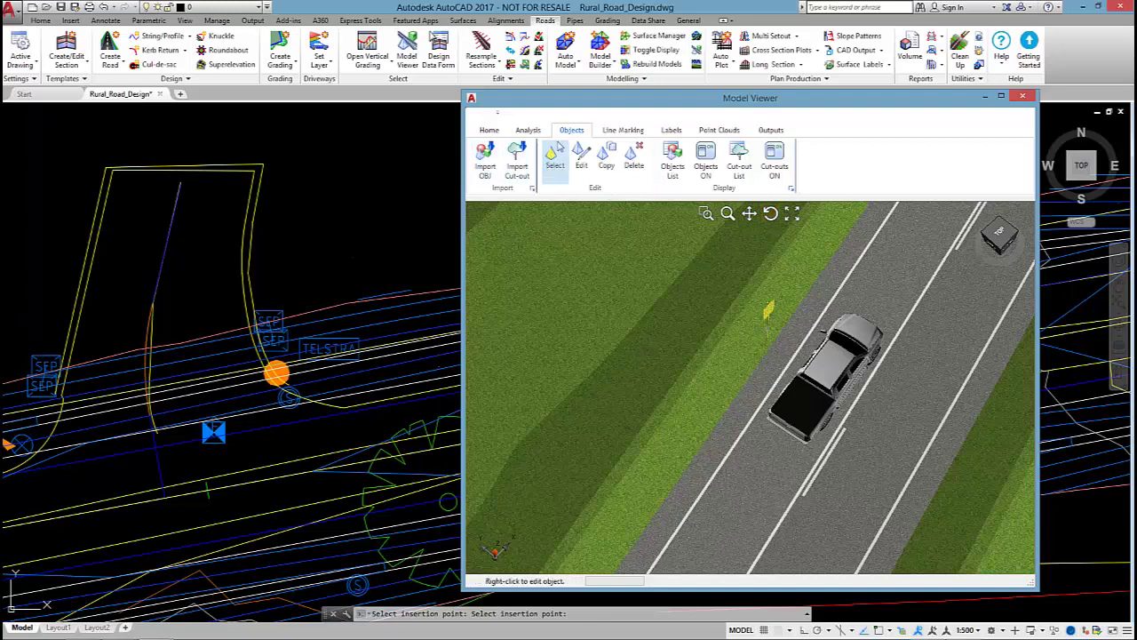
pyautogui.click(769, 312)
pyautogui.moveTo(773, 311); pyautogui.dragTo(804, 289)
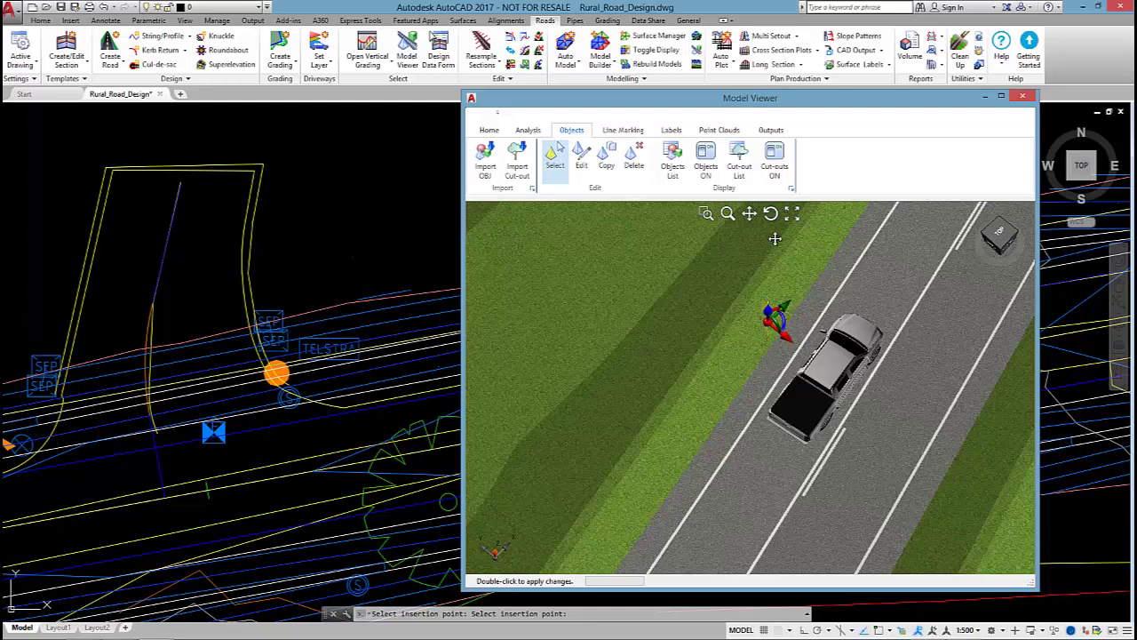
pyautogui.doubleClick(799, 293)
# Maximize the model viewer and examine the ute, speed sign and road ahead from behind the vehicle
pyautogui.click(770, 213)
pyautogui.moveTo(846, 423); pyautogui.dragTo(837, 341)
pyautogui.doubleClick(766, 105)
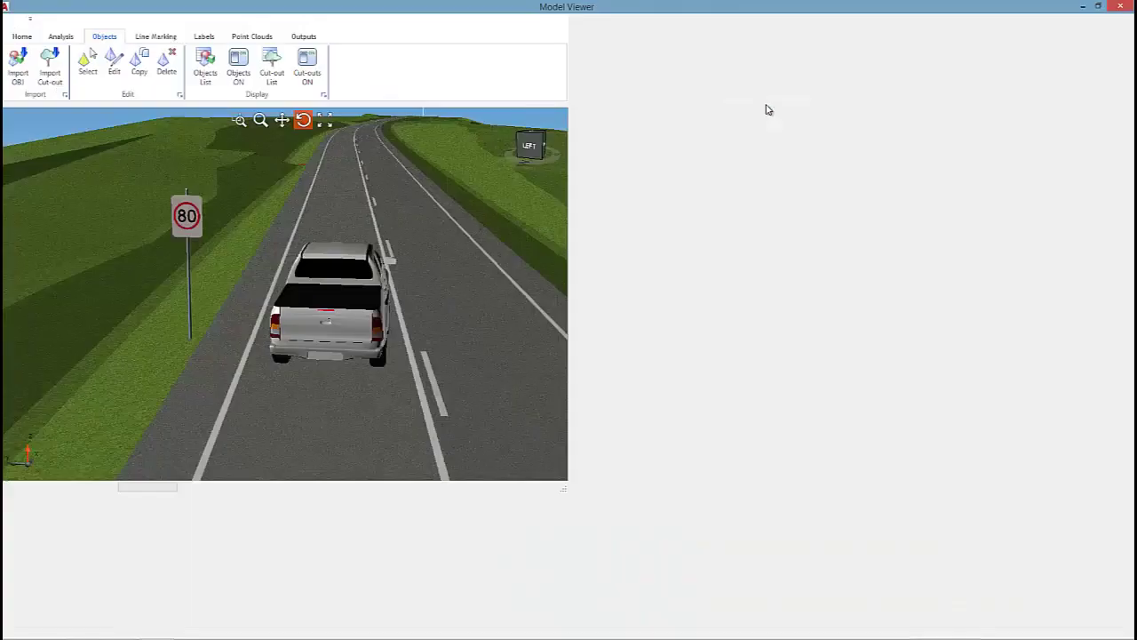
pyautogui.moveTo(610, 334); pyautogui.dragTo(657, 297)
pyautogui.scroll(-3, 657, 297)
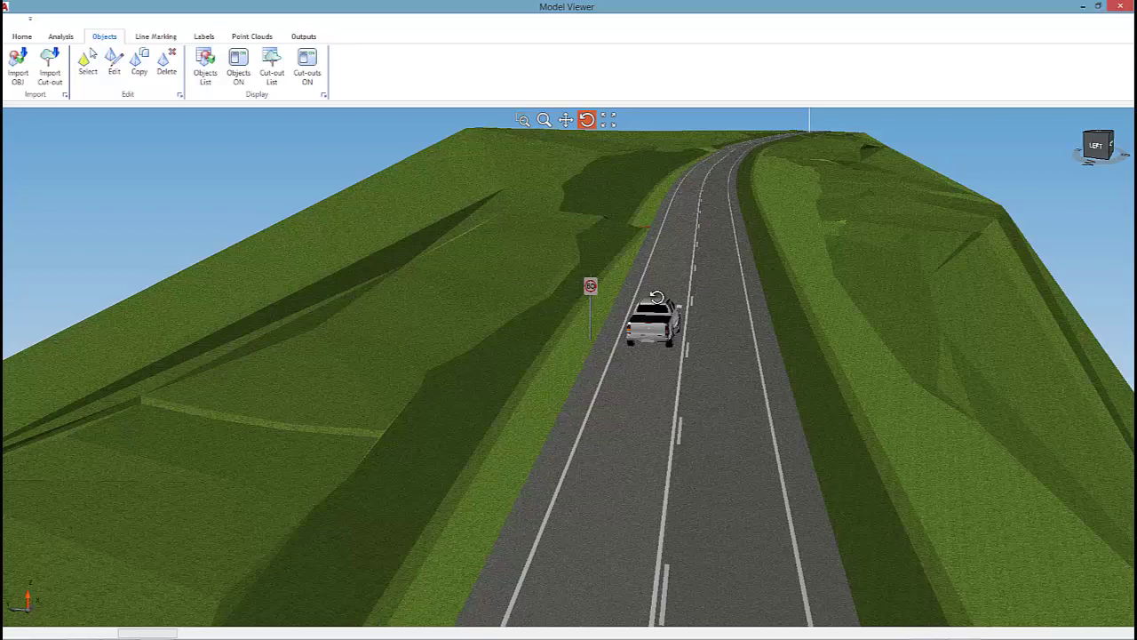
pyautogui.scroll(-3, 657, 297)
pyautogui.scroll(3, 656, 296)
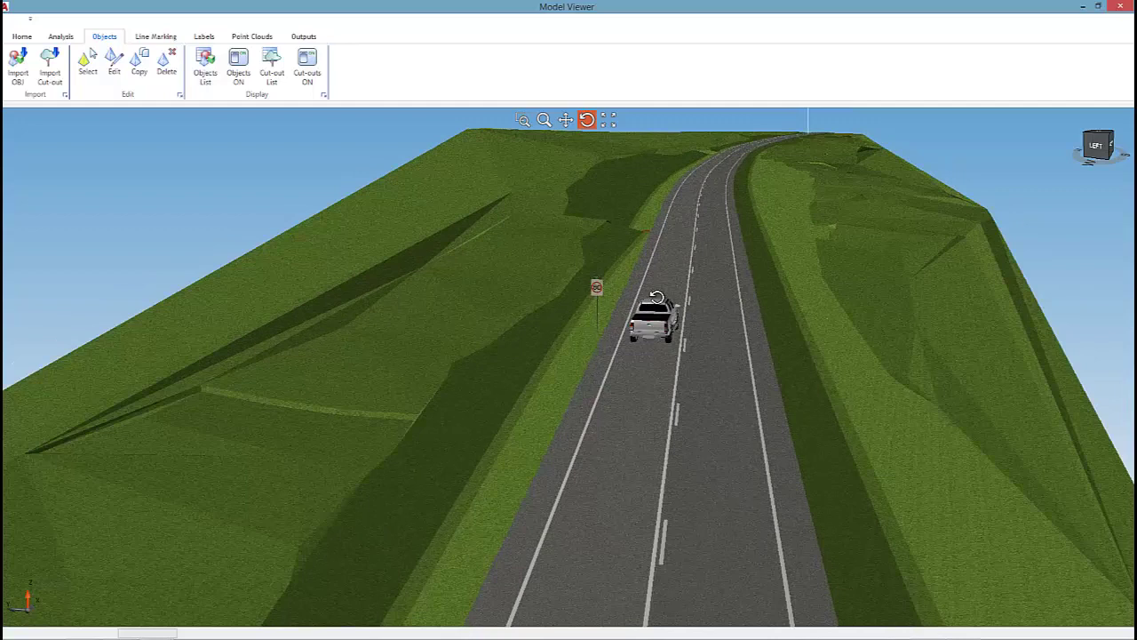
# Run a Drive Through along Princess Hwy and stop it just behind the ute, beside the 80km sign
pyautogui.click(70, 39)
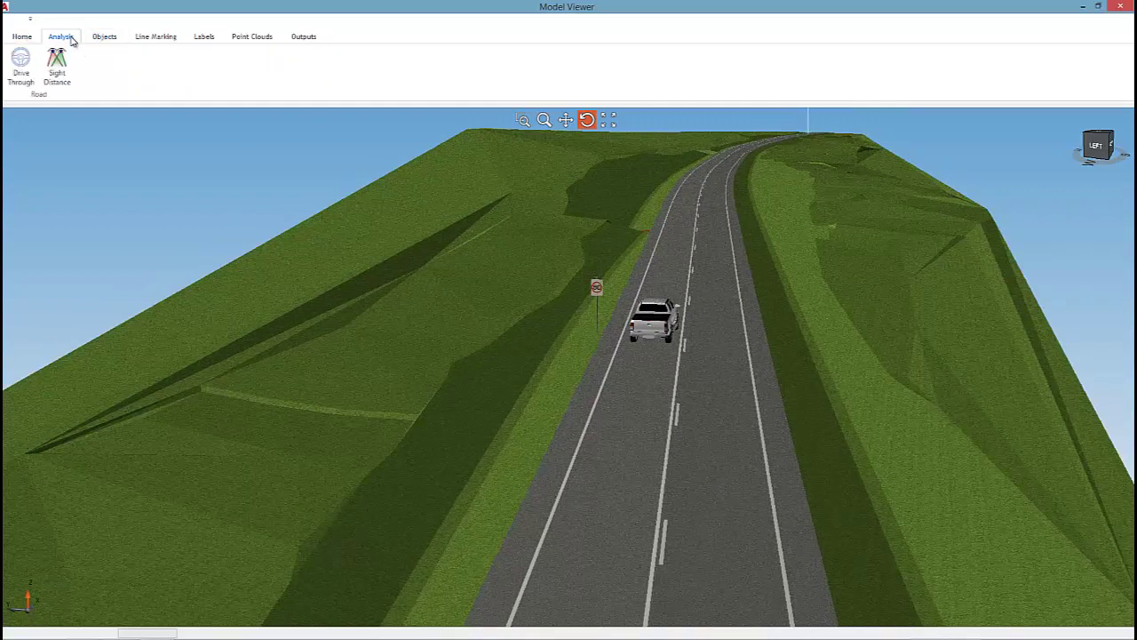
pyautogui.click(19, 76)
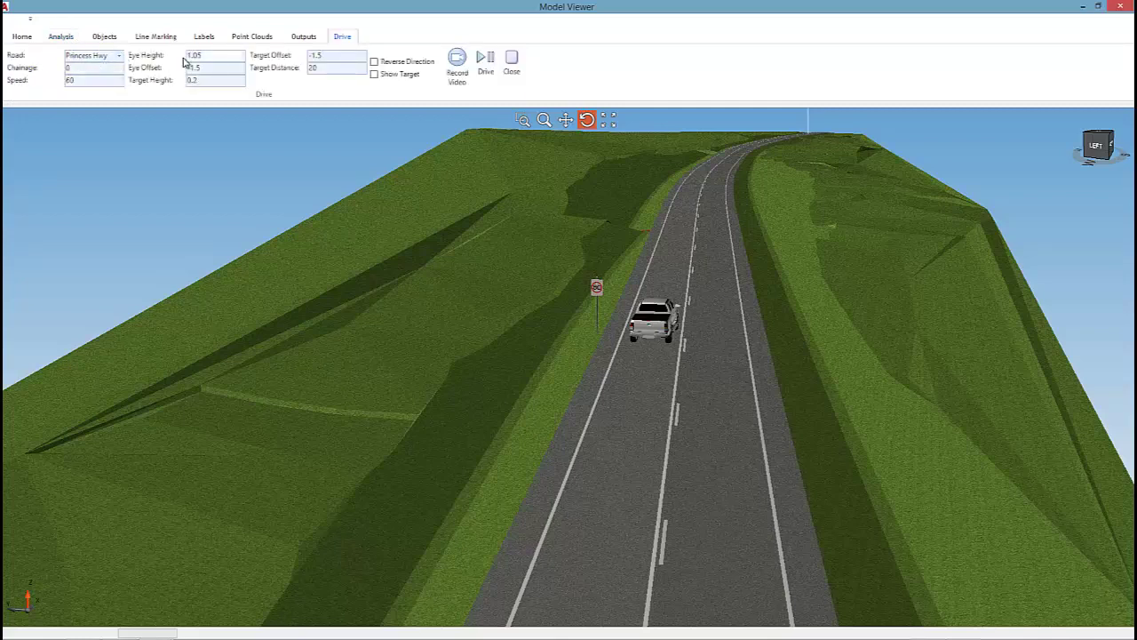
pyautogui.click(492, 67)
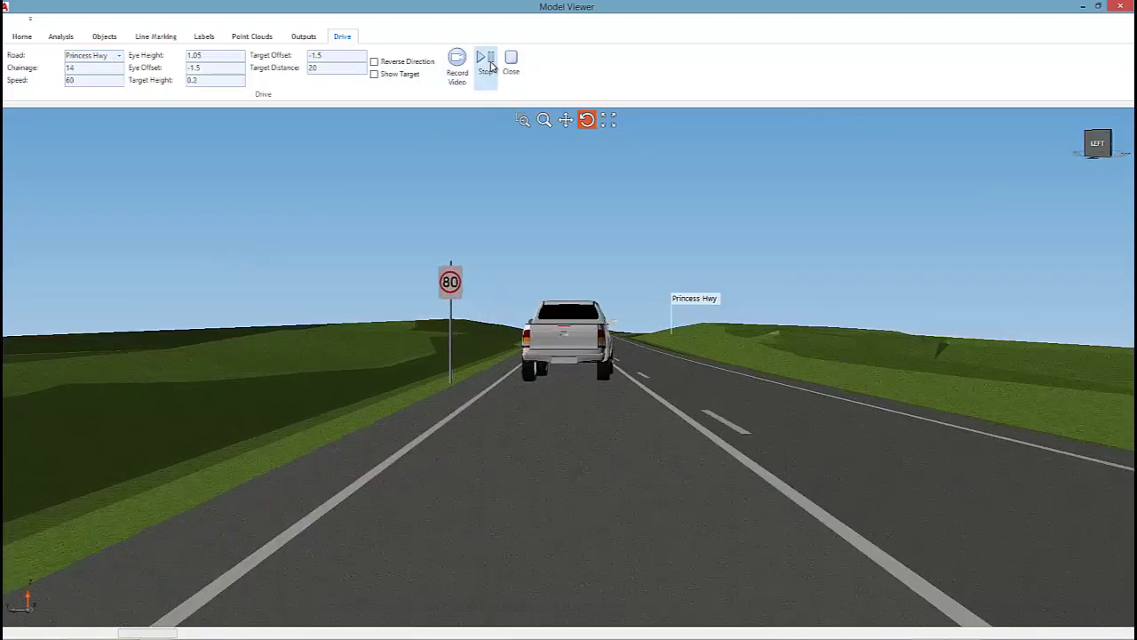
pyautogui.click(491, 67)
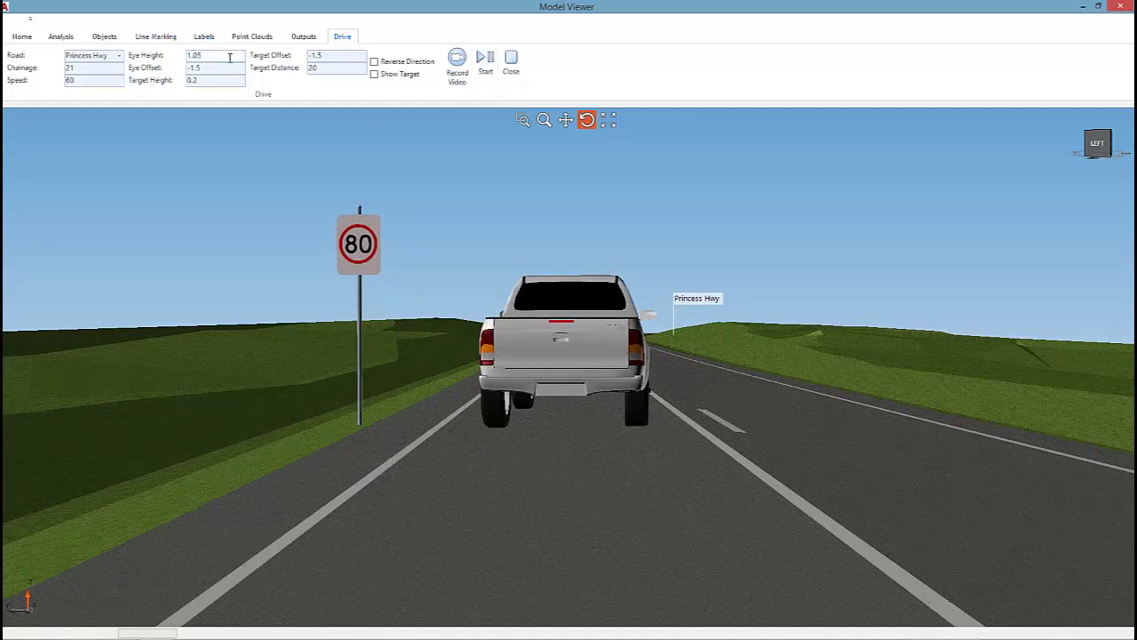
pyautogui.click(464, 80)
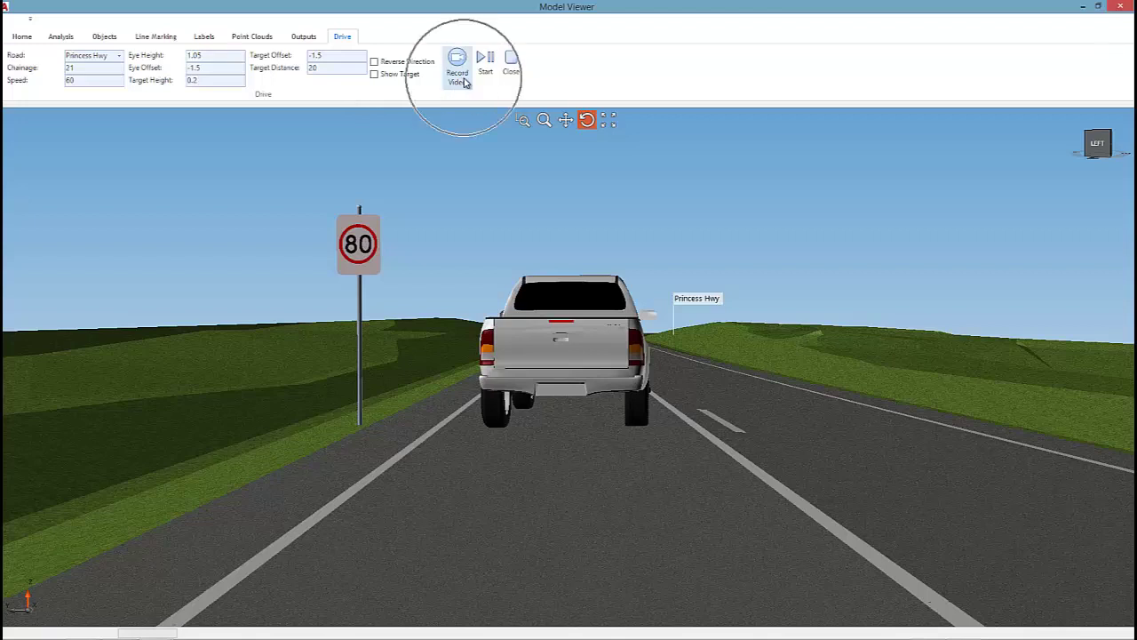